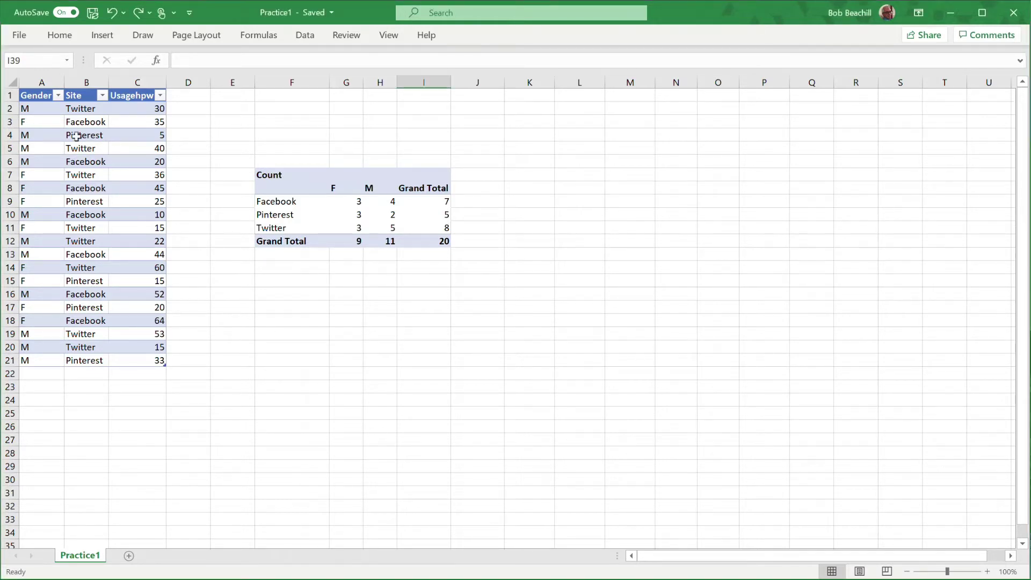
Copy the 20 survey records in A2:C21 and paste them starting at A22.
left_click(32, 108)
left_click_drag(71, 109, 121, 347)
right_click(119, 305)
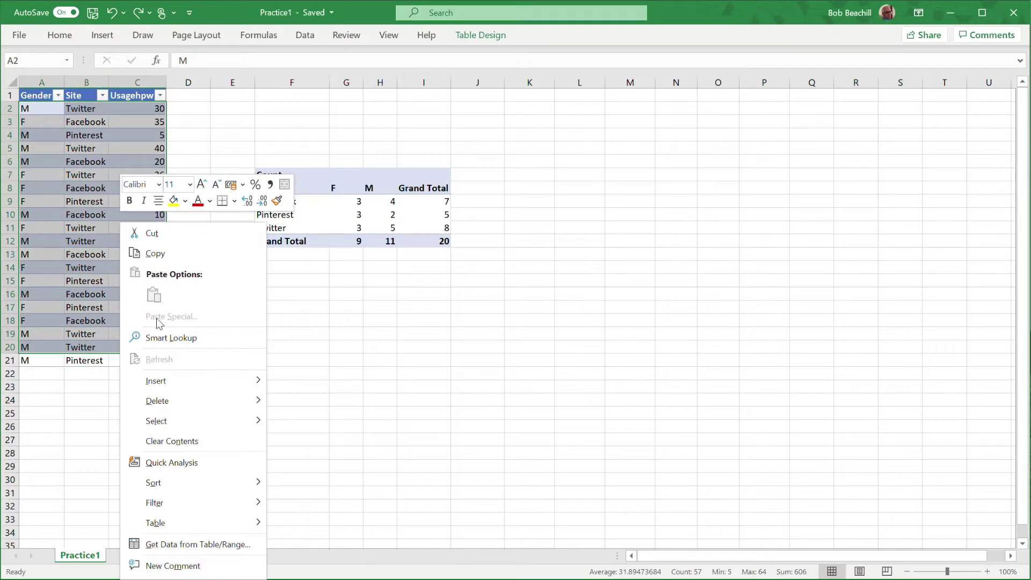
left_click(162, 255)
left_click(45, 373)
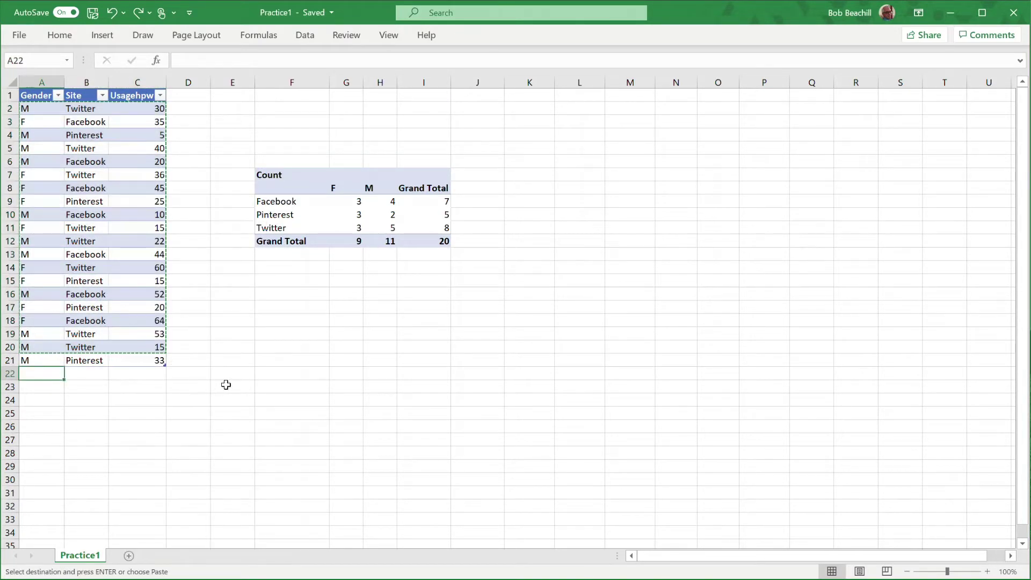
key("Escape")
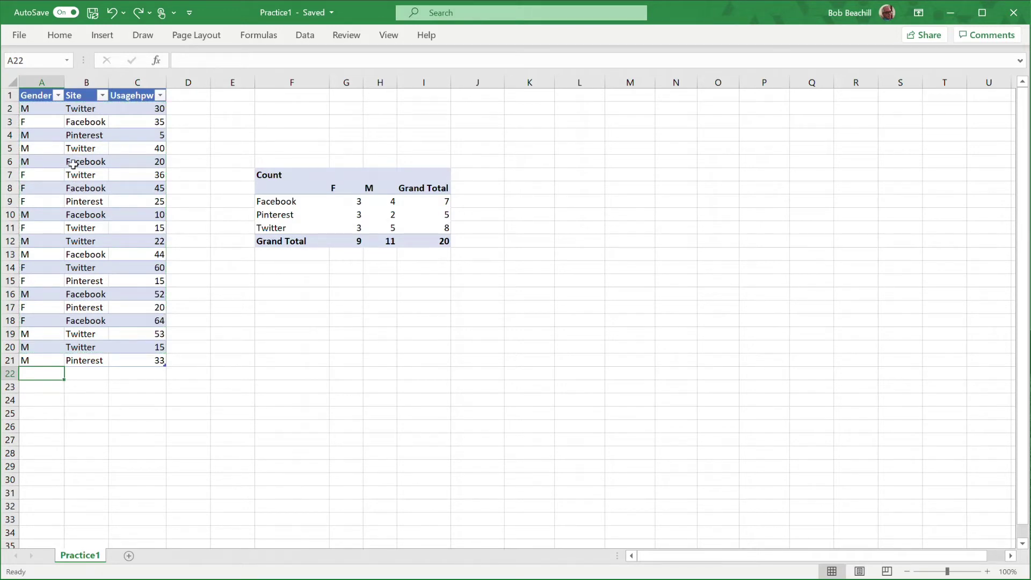
left_click(38, 108)
left_click_drag(70, 111, 134, 360)
right_click(122, 298)
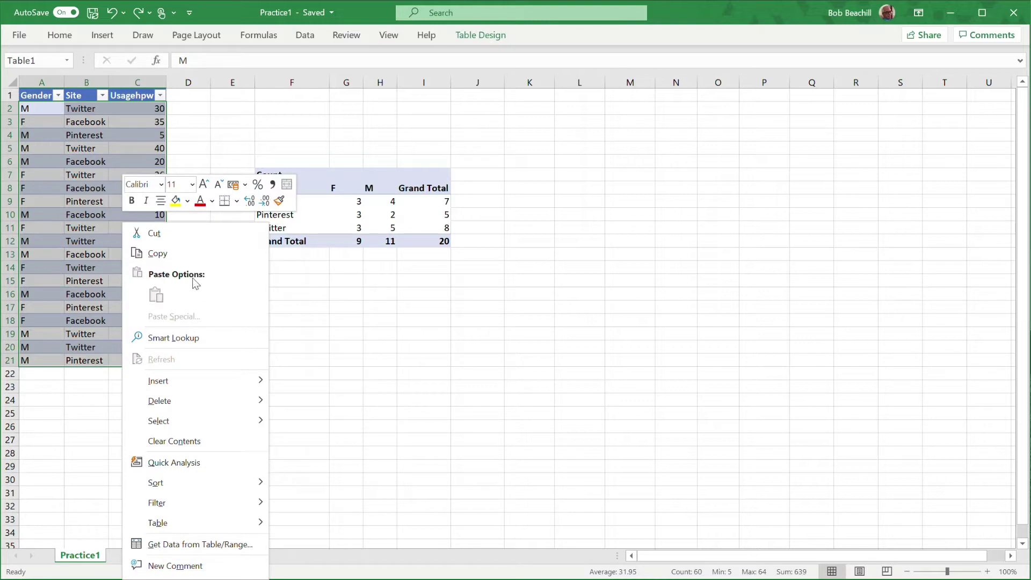
left_click(161, 256)
left_click(57, 375)
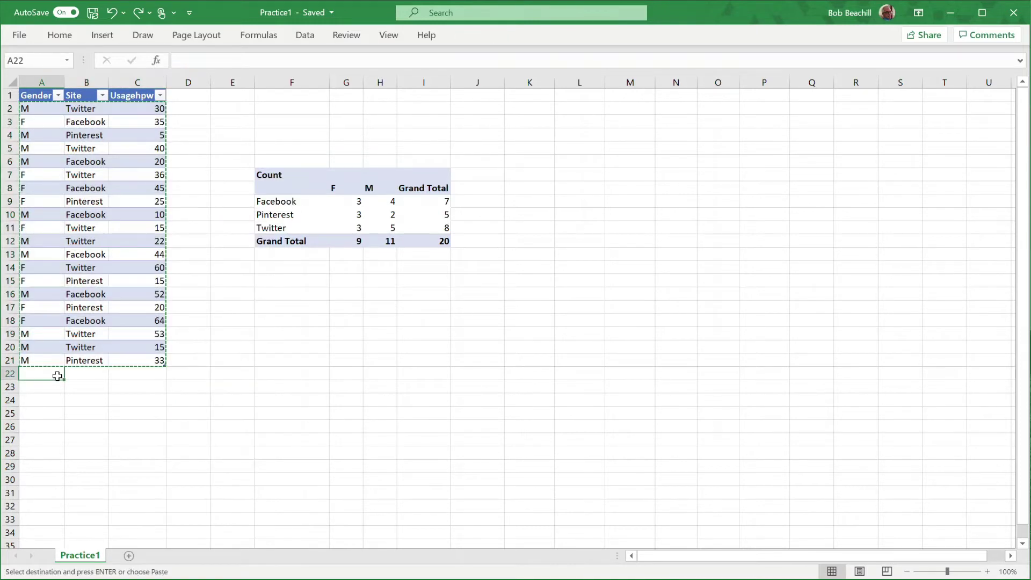
key("Return")
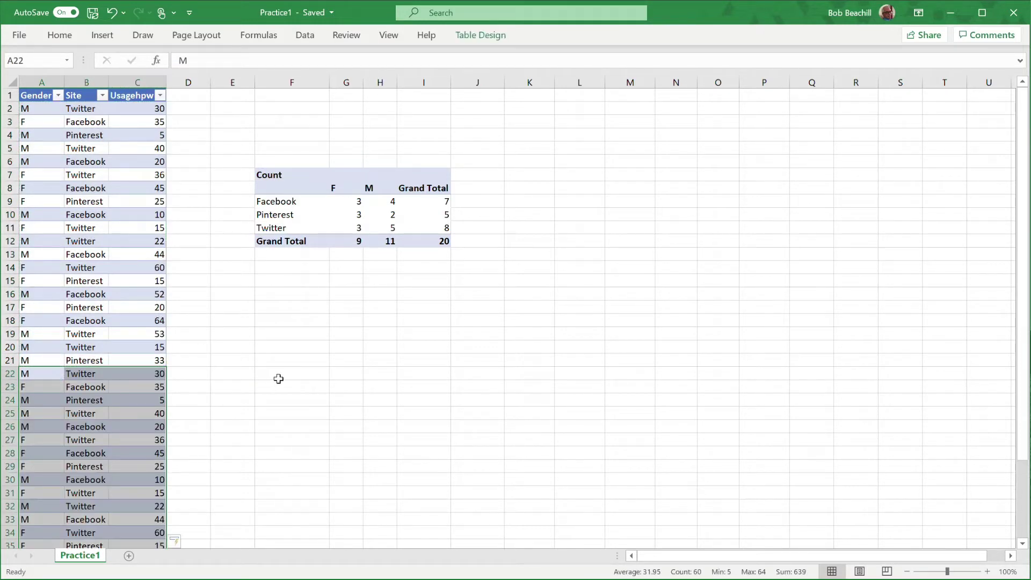
Copy the pasted block in rows 22–41 and paste it starting at A42.
scroll(274, 379, "down", 2)
scroll(269, 378, "down", 2)
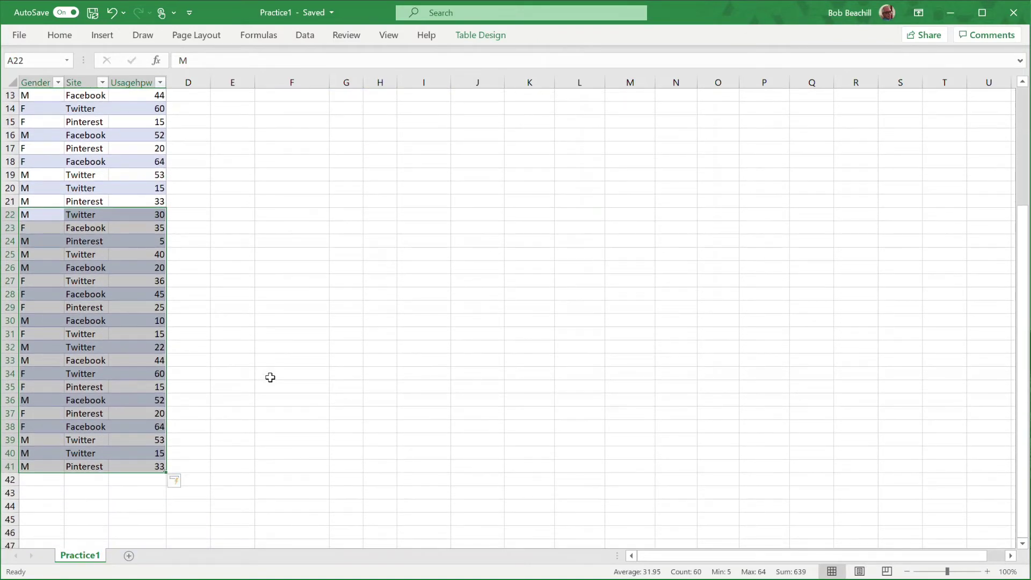
key("ctrl+c")
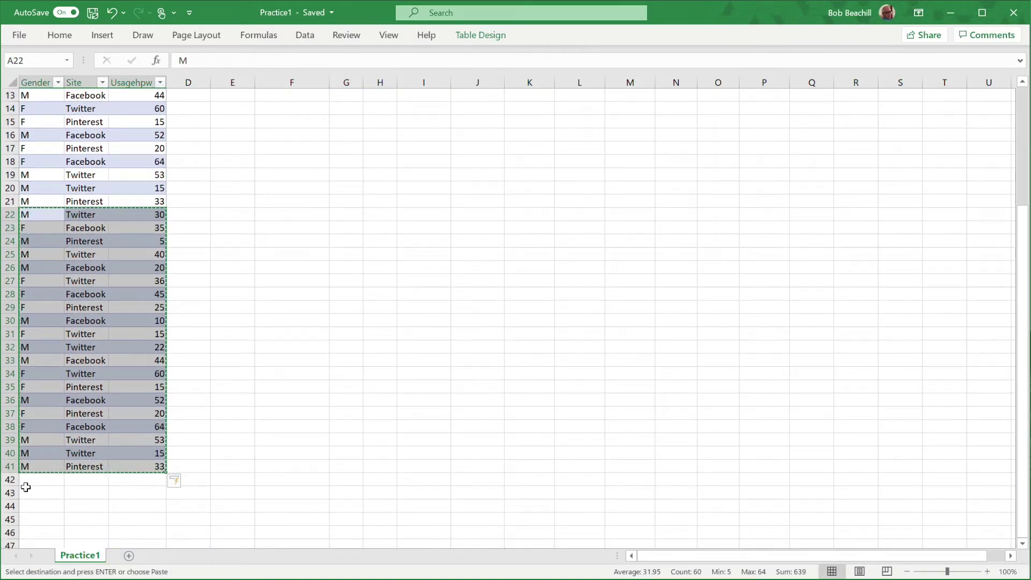
left_click(38, 480)
key("Return")
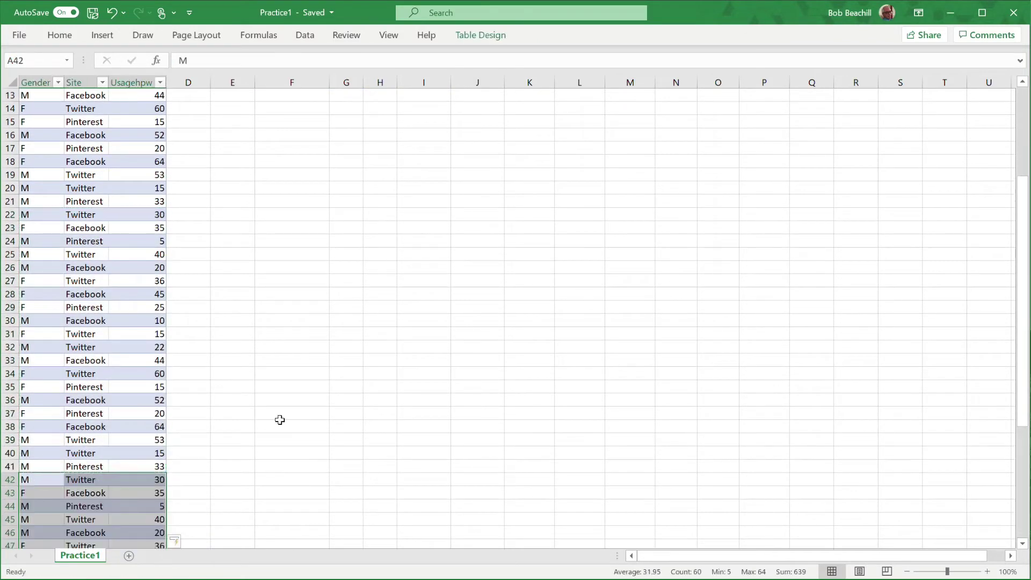
Copy rows 42–61 and paste them at A62, bringing the table to 80 records.
scroll(241, 409, "down", 3)
scroll(241, 410, "down", 5)
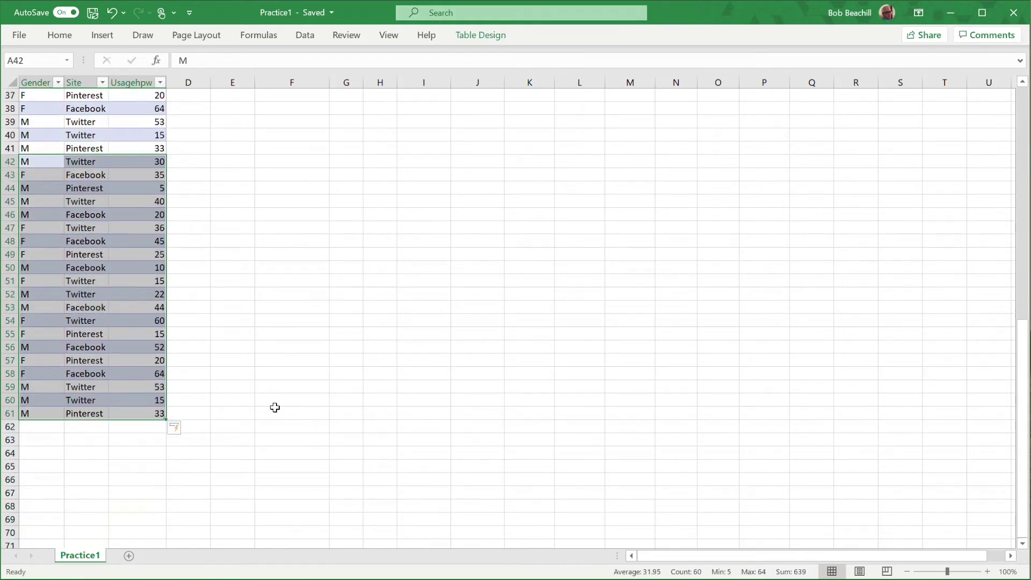
key("ctrl+c")
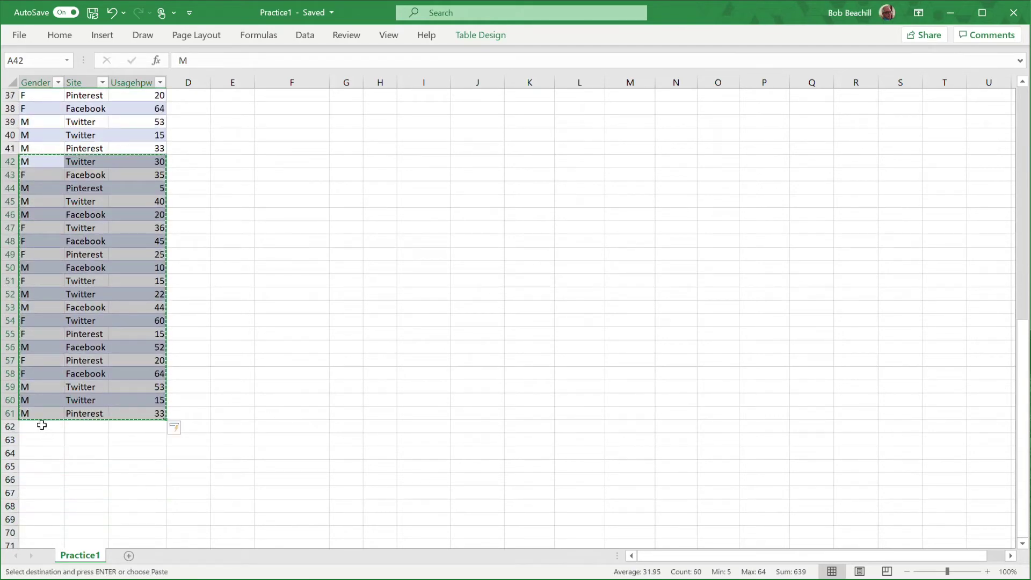
left_click(41, 424)
key("Return")
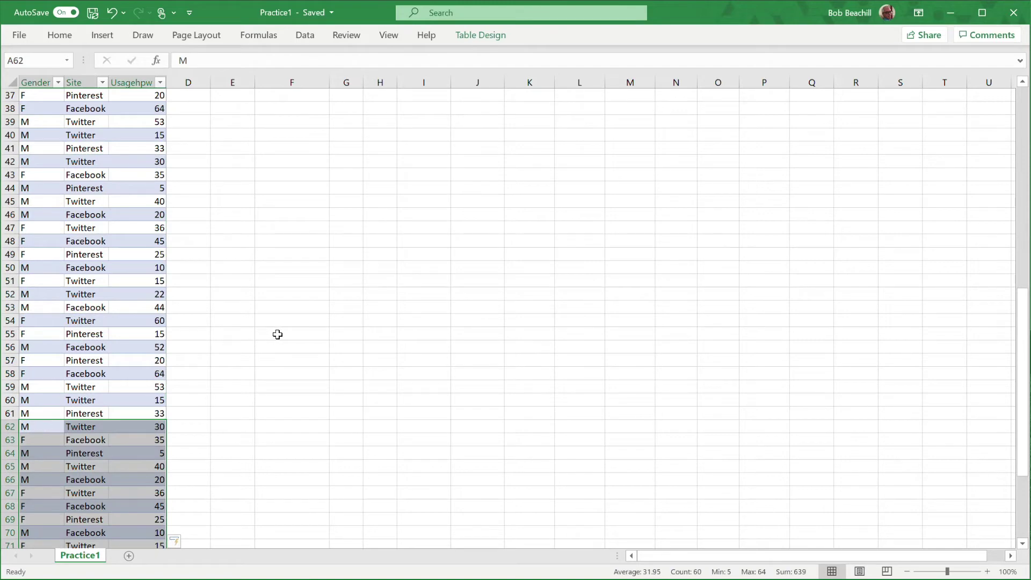
scroll(278, 335, "up", 12)
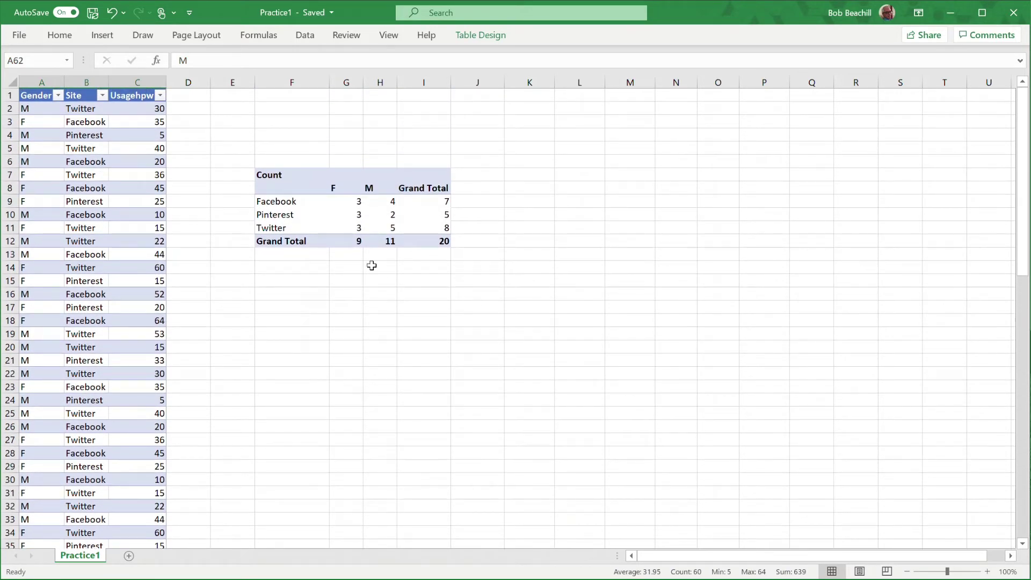
Refresh All on the pivot so it counts 80 records (F 36, M 44), then widen columns G:H.
left_click(305, 202)
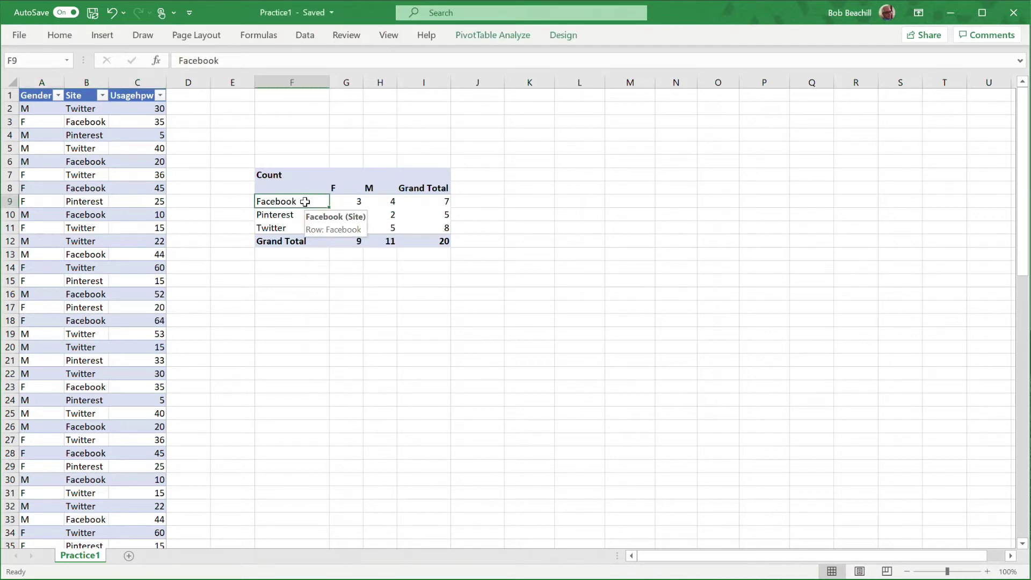
left_click(483, 36)
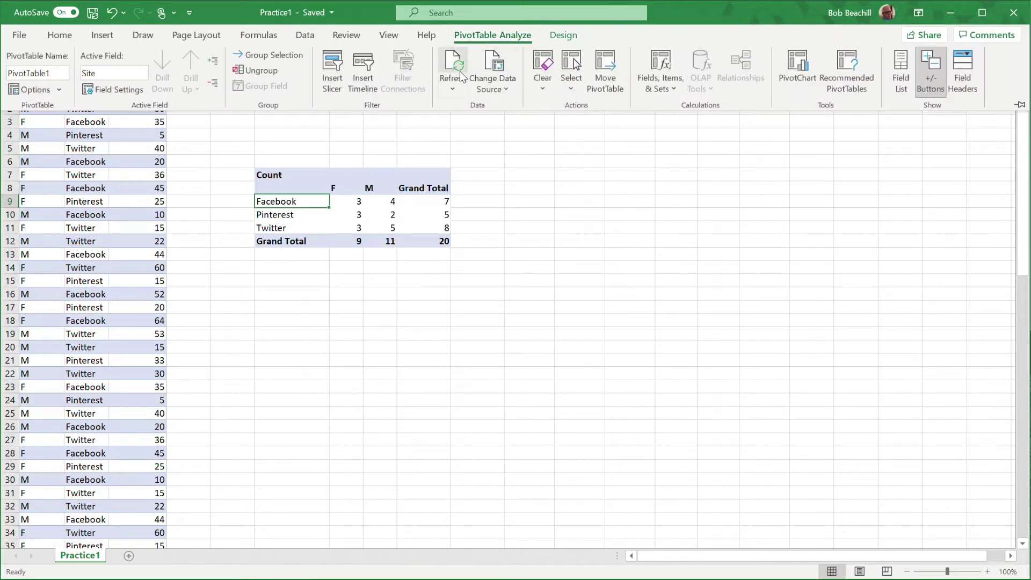
left_click(453, 87)
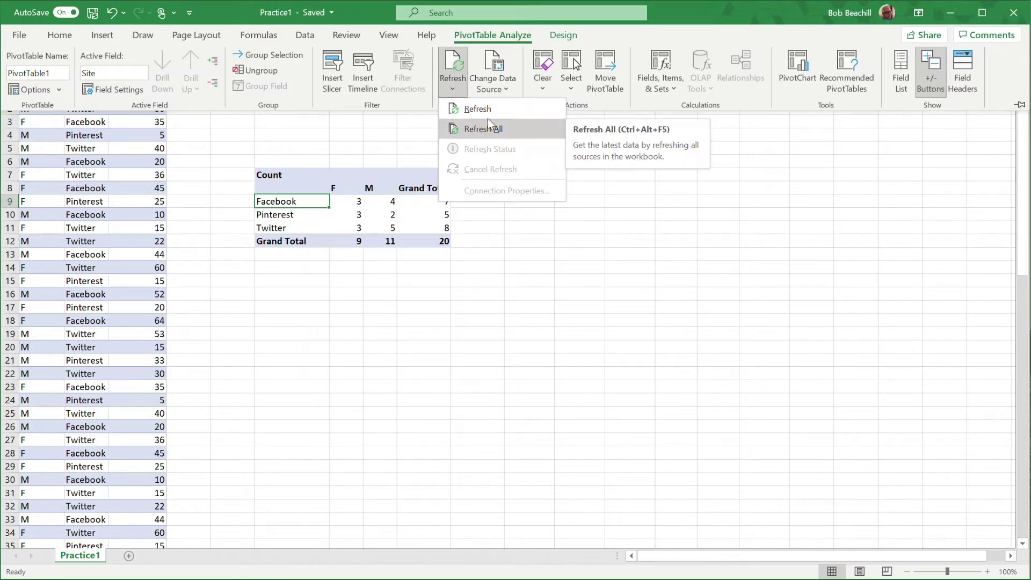
left_click(492, 131)
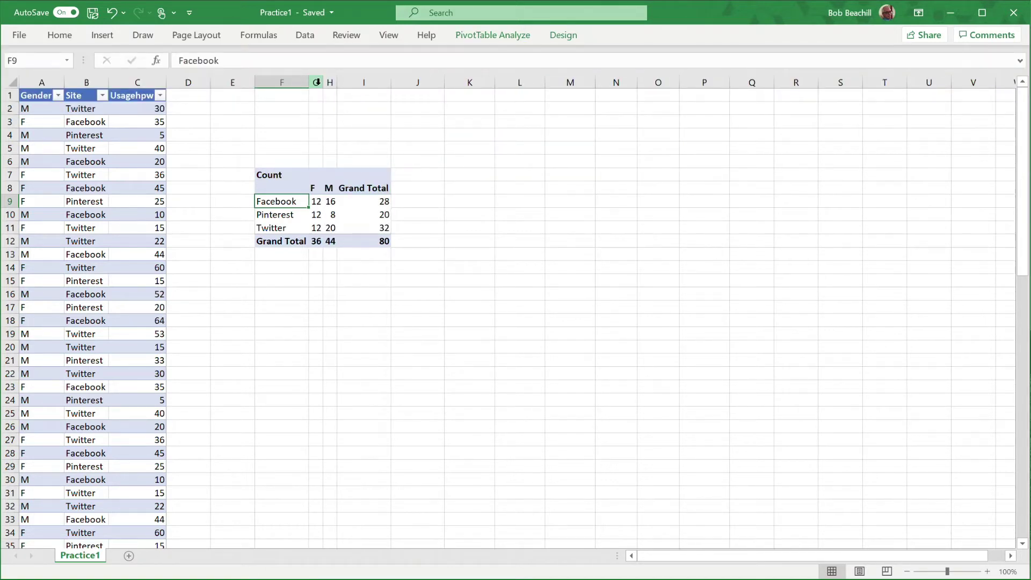
left_click_drag(316, 82, 365, 82)
left_click(545, 189)
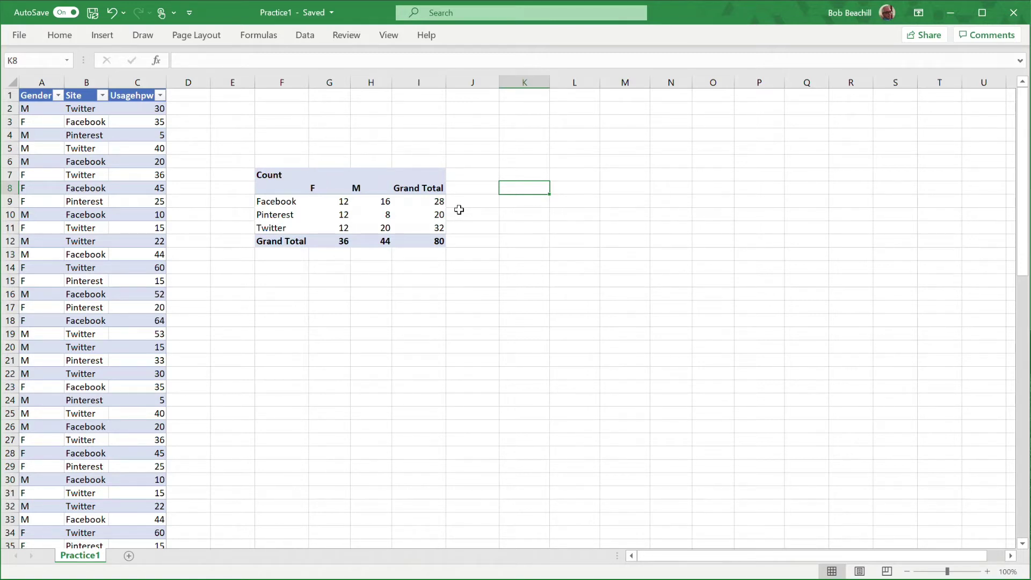
mouse_move(340, 202)
left_click_drag(340, 202, 383, 231)
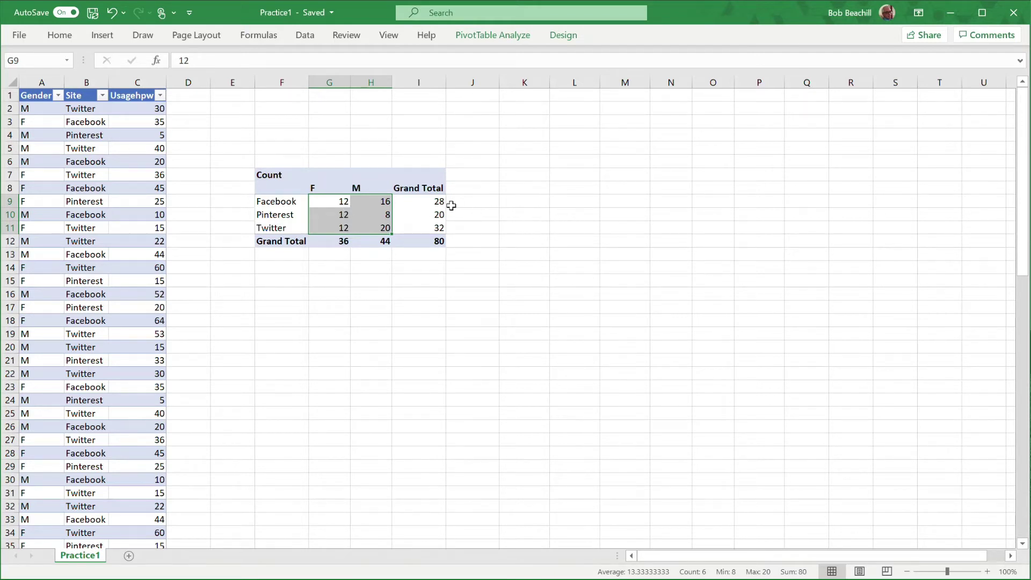
Copy the pivot table's headers and counts and paste them as values only at K8.
left_click(405, 293)
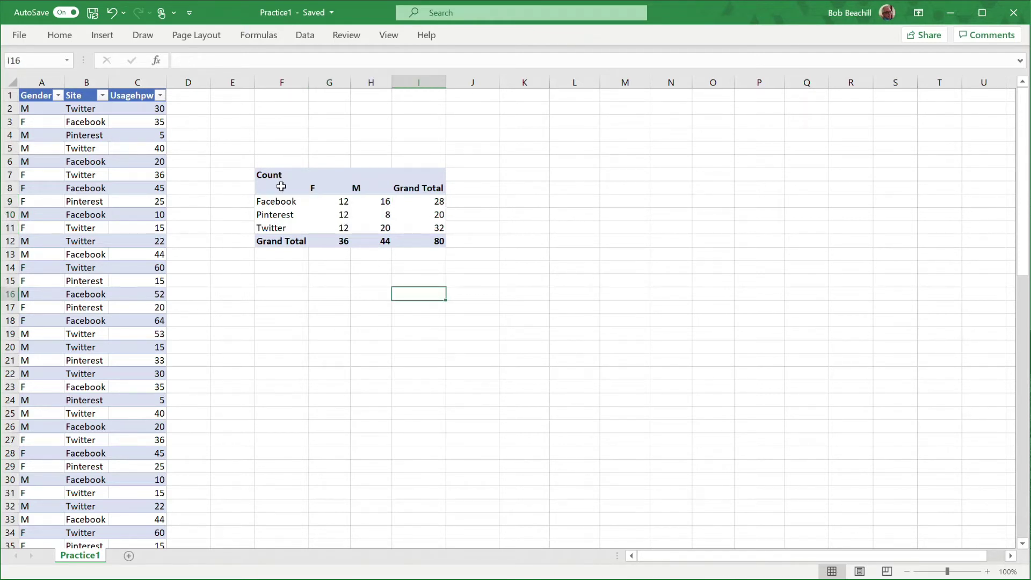
left_click_drag(282, 186, 424, 237)
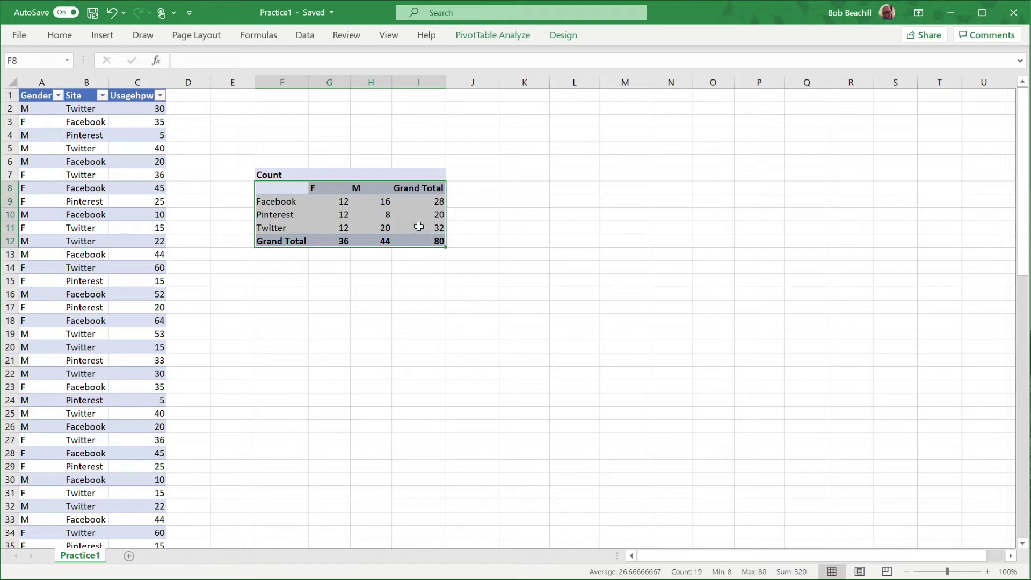
right_click(378, 212)
left_click(413, 226)
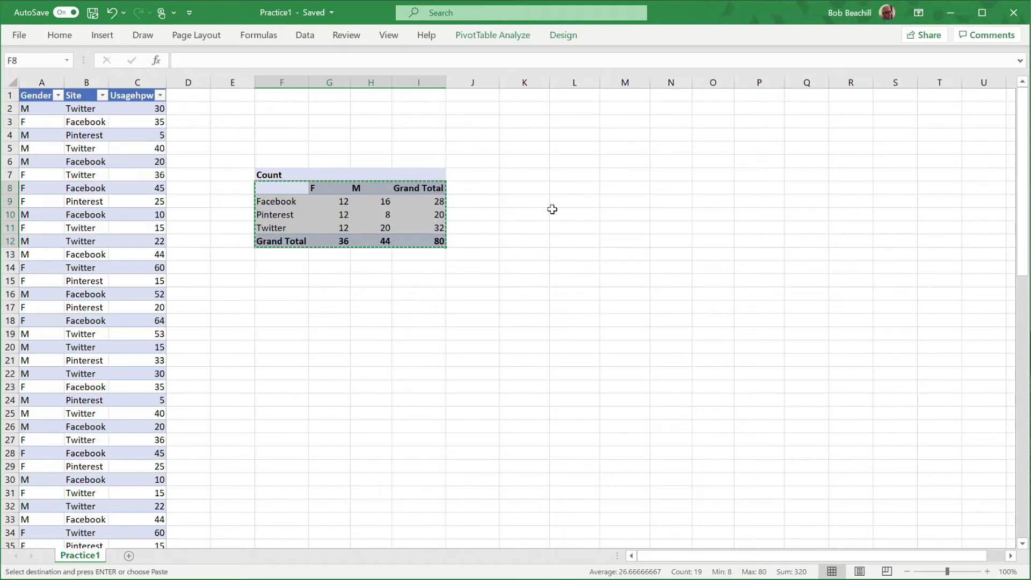
left_click(531, 188)
right_click(532, 189)
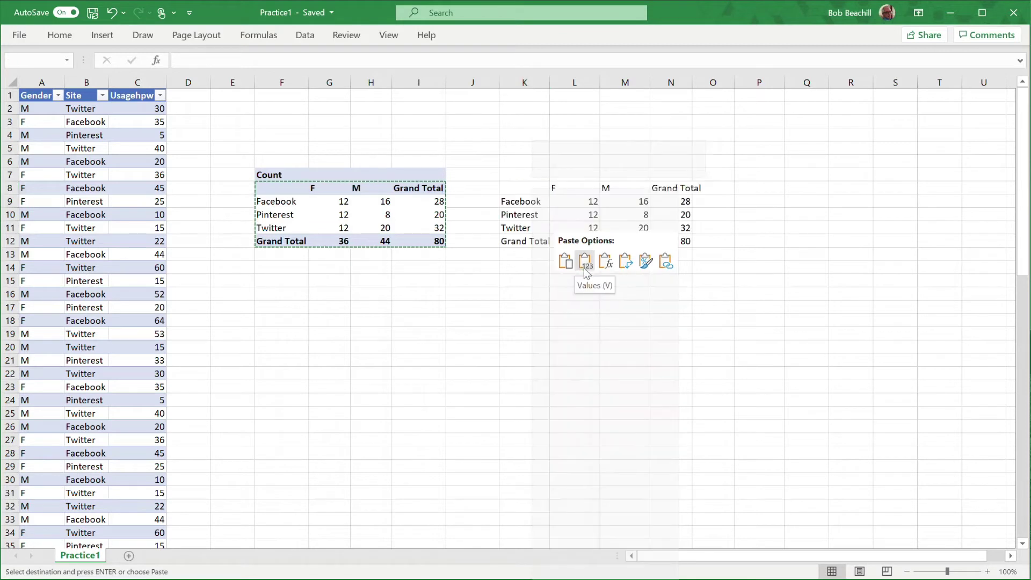
left_click(586, 261)
Widen column N so the Grand Total label fits.
left_click(731, 305)
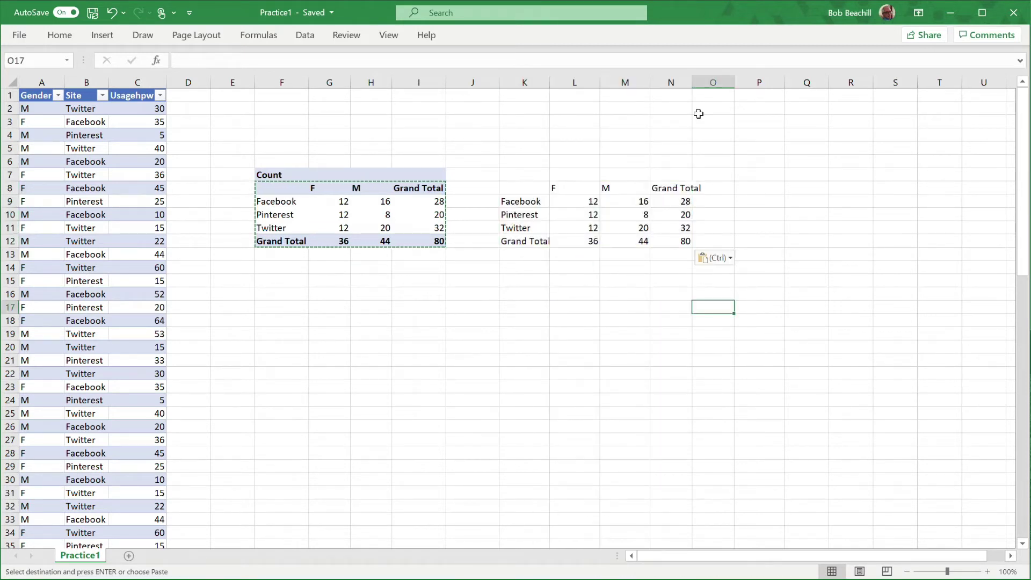
left_click_drag(690, 83, 703, 82)
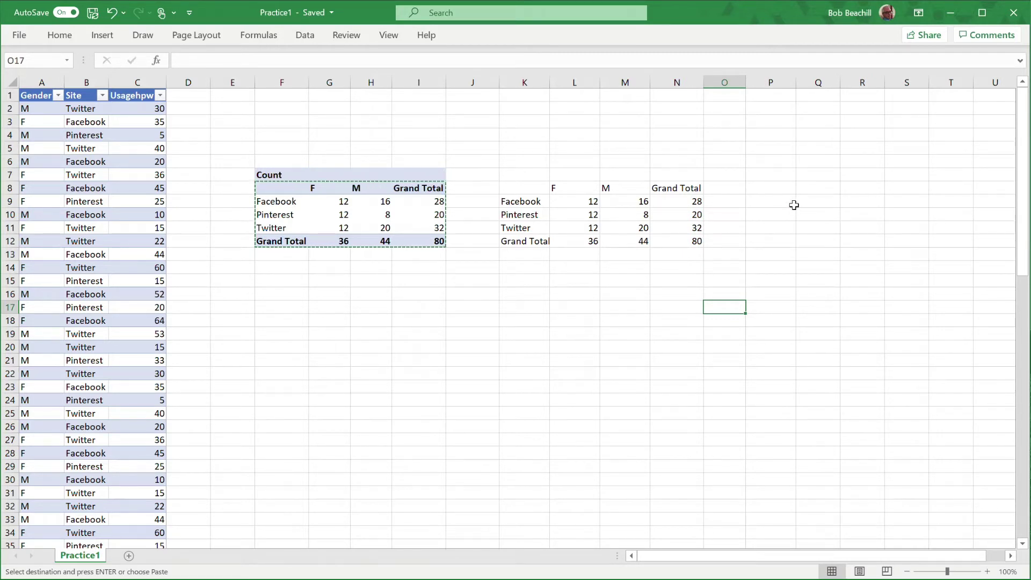
left_click(588, 201)
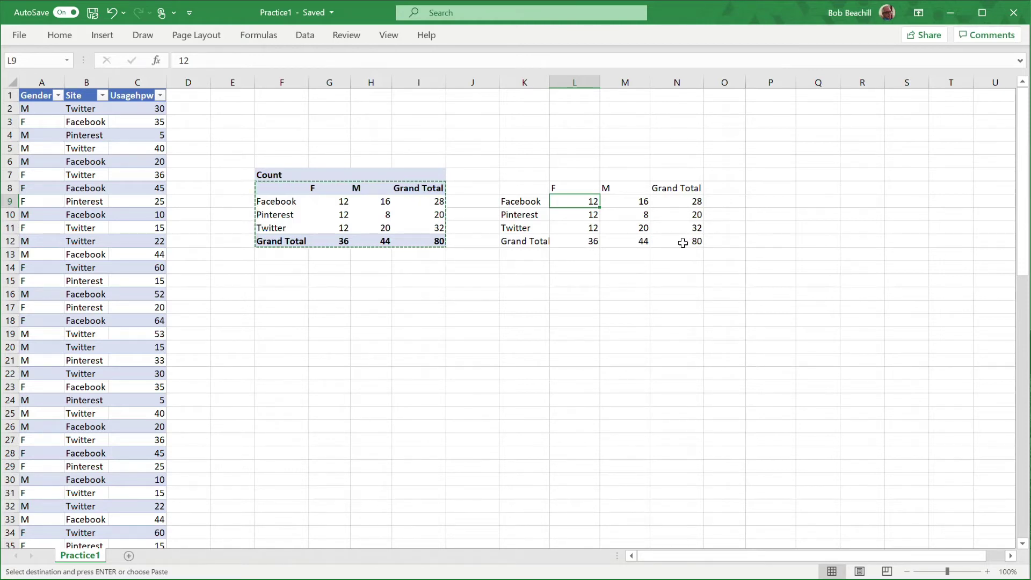
In P9 compute the Facebook F expected count, column total × row total ÷ 80, giving 12.6.
left_click(765, 203)
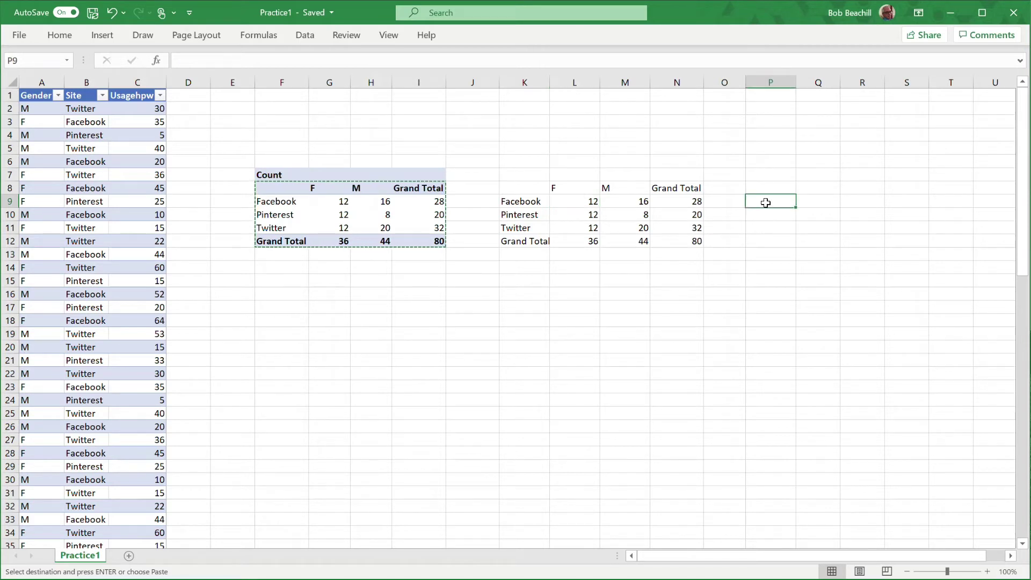
key("Escape")
type("=")
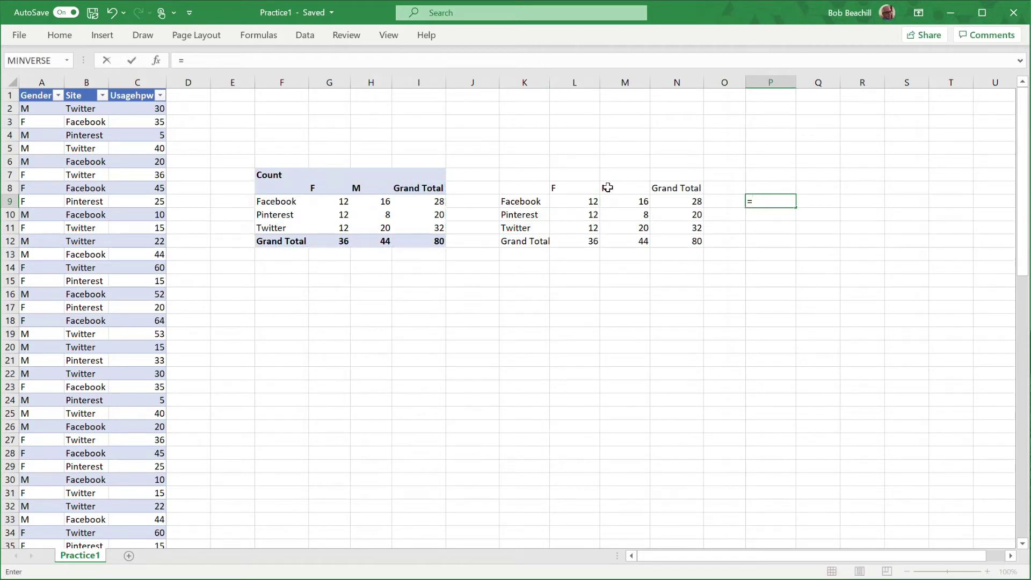
left_click(586, 242)
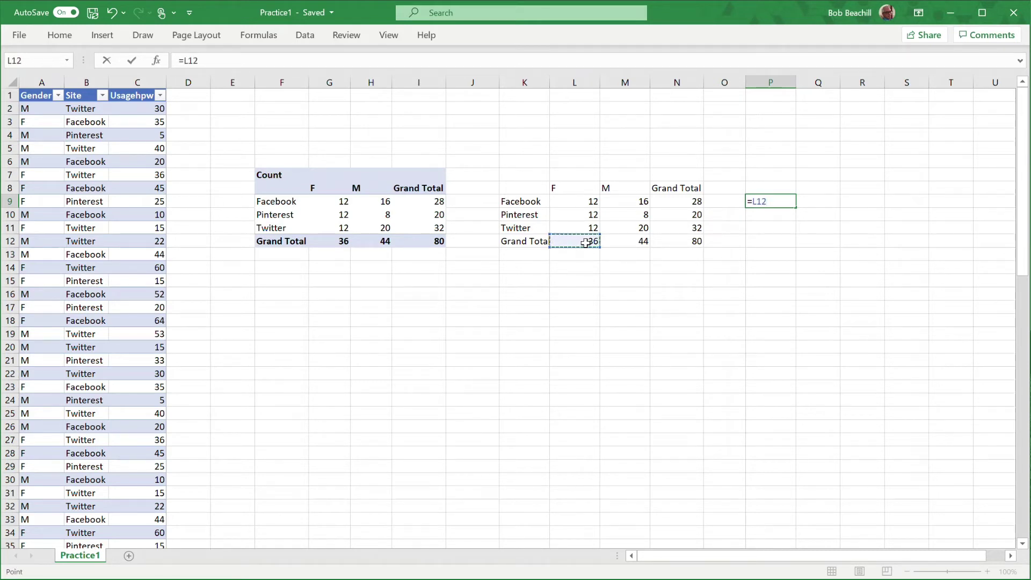
type("*")
left_click(683, 200)
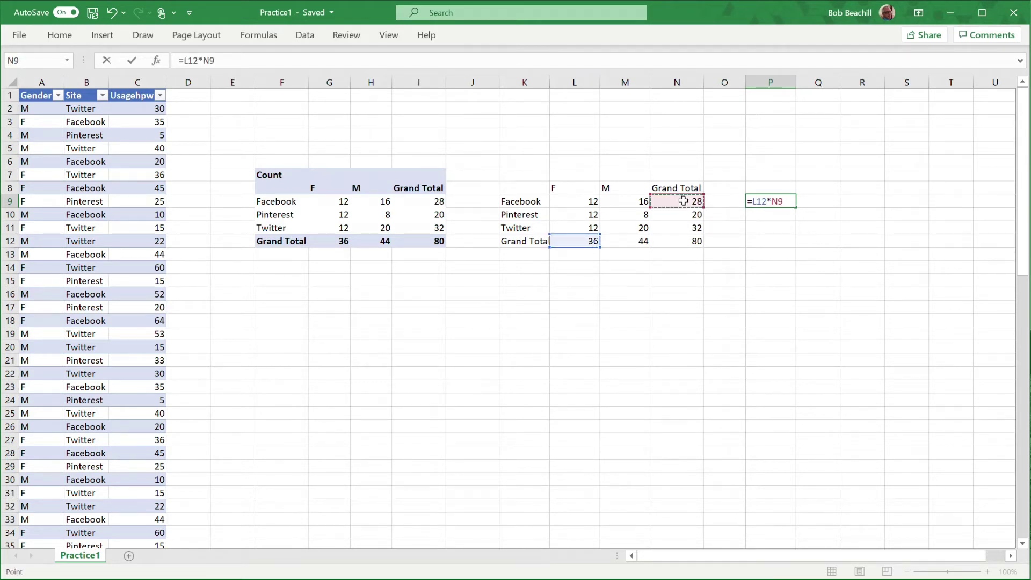
type("/")
left_click(689, 242)
key("Return")
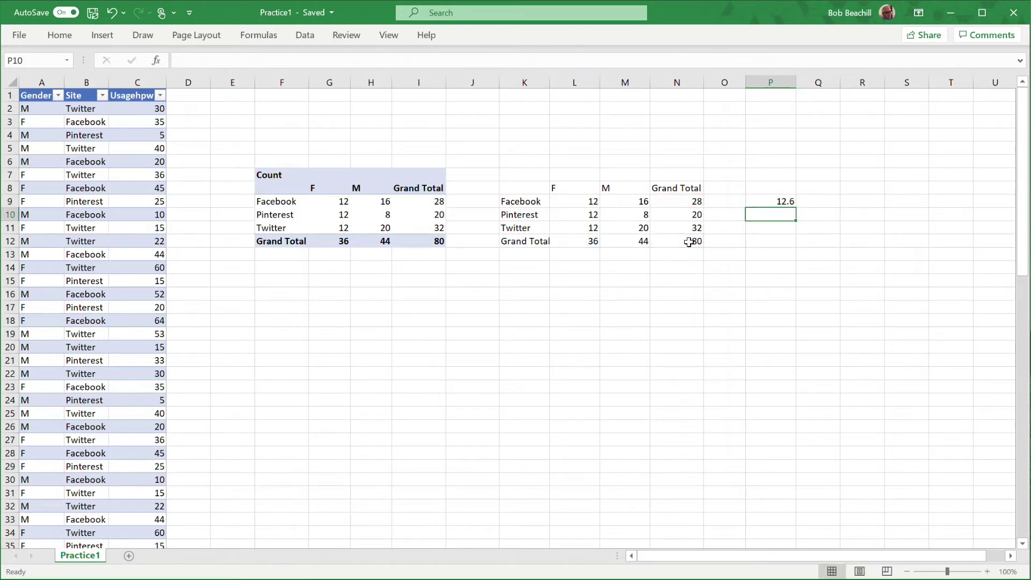
In Q9 compute the Facebook M expected count, 44 × 28 ÷ 80, giving 15.4.
left_click(815, 201)
type("=")
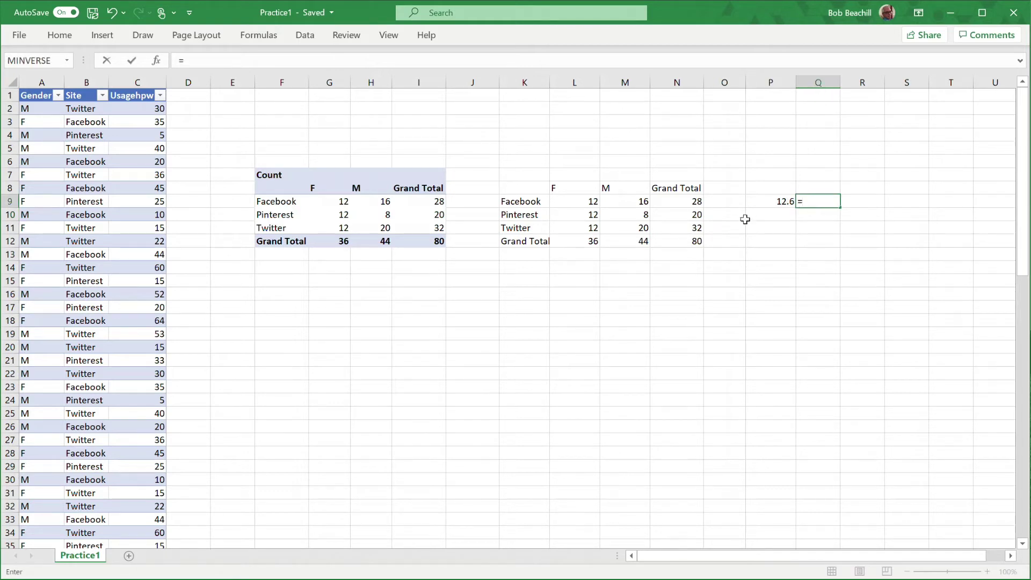
left_click(643, 243)
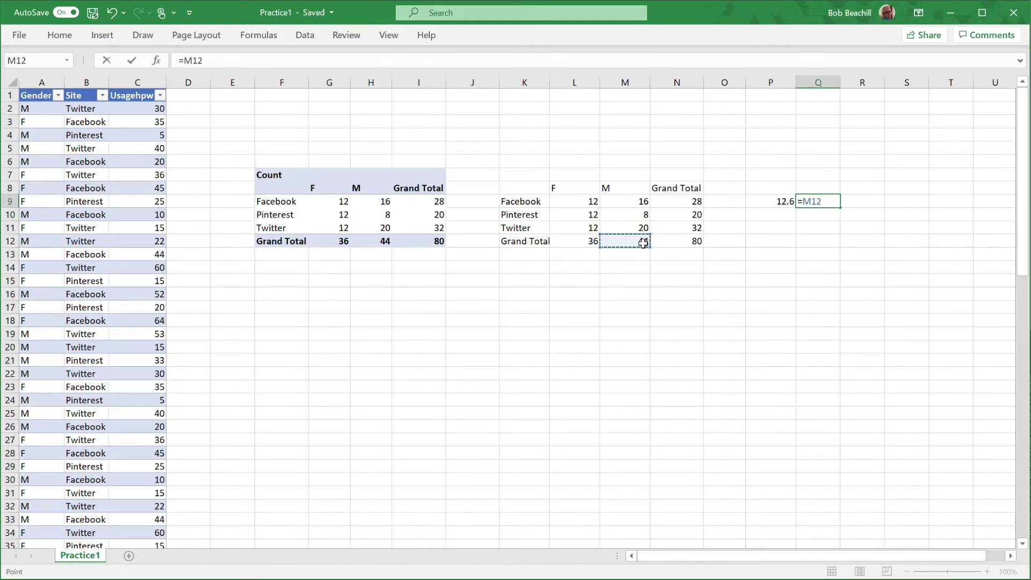
type("*")
left_click(673, 197)
type("/")
left_click(692, 240)
key("Return")
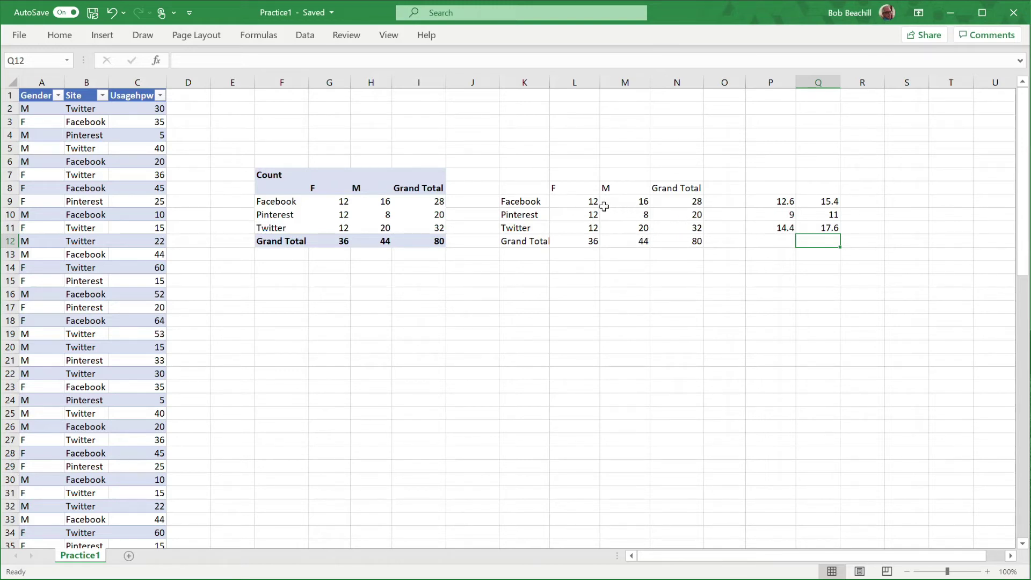
left_click_drag(591, 201, 626, 222)
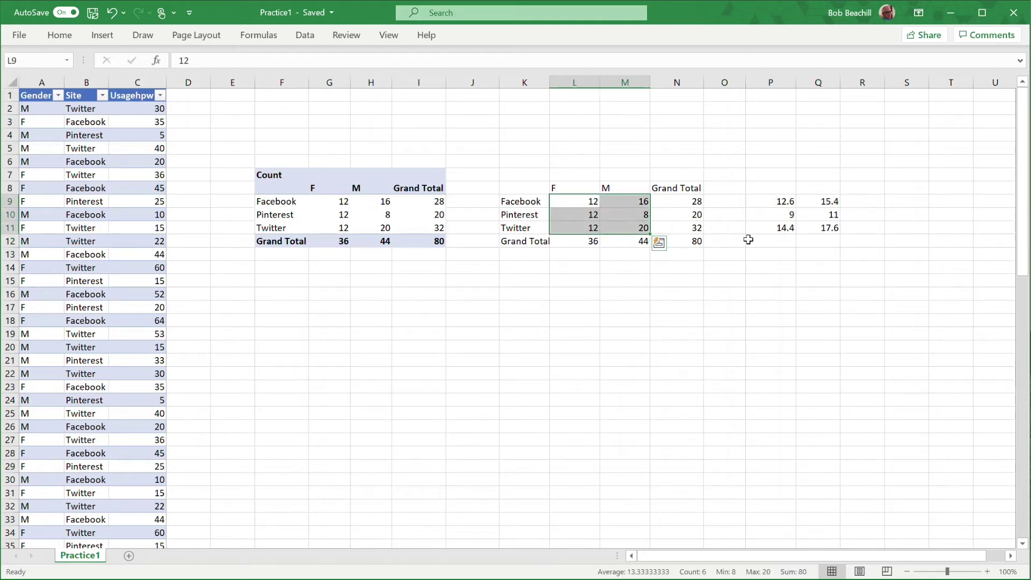
left_click(641, 277)
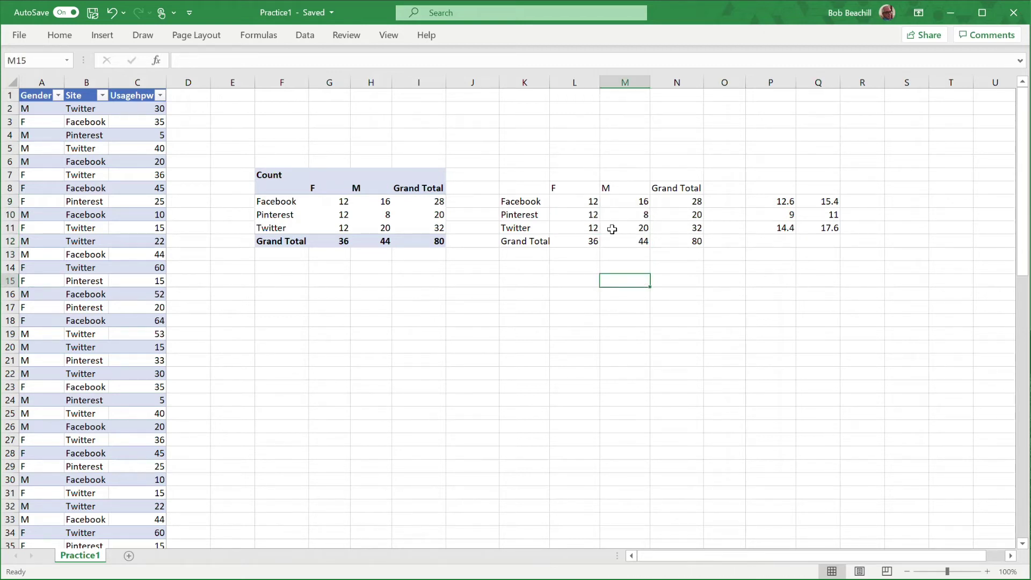
left_click(586, 200)
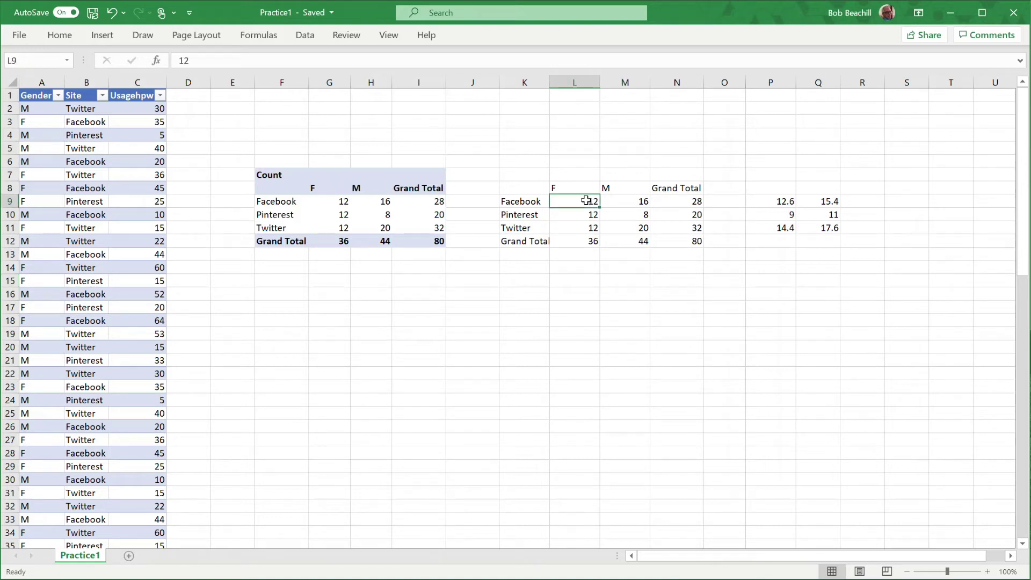
left_click(773, 201)
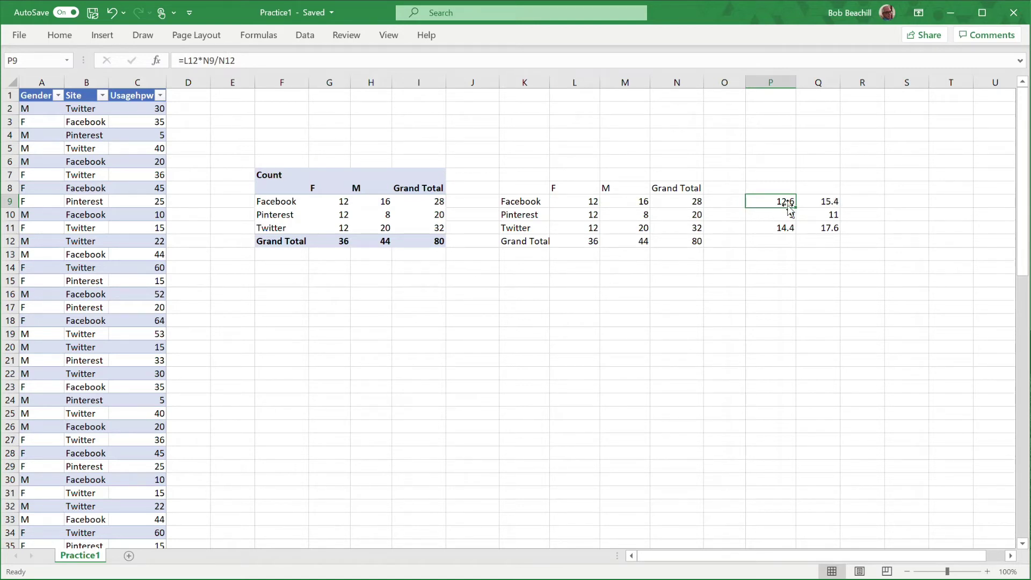
left_click_drag(563, 201, 633, 227)
left_click(760, 269)
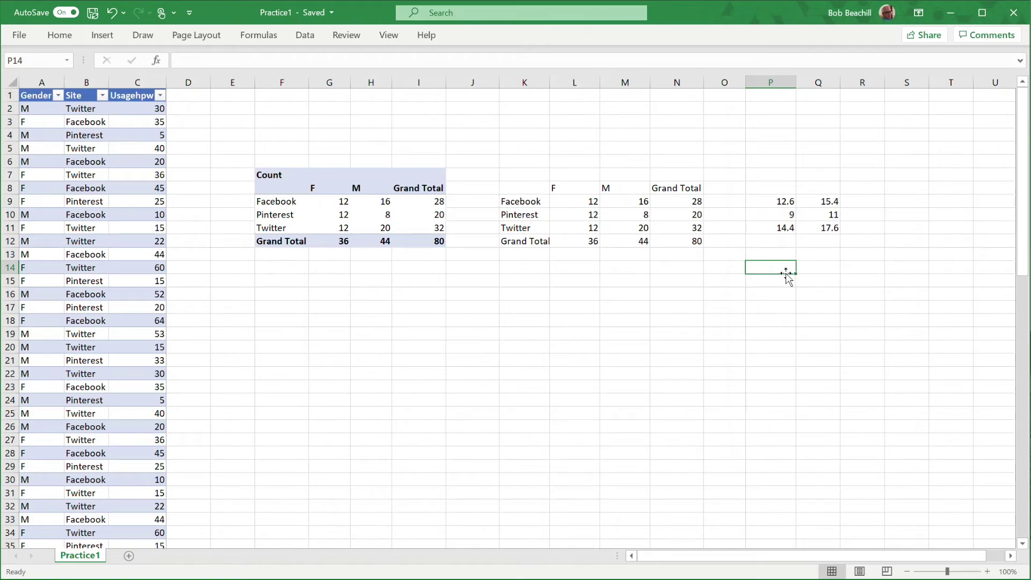
Enter =(L9-P9)^2/P9 in P14, giving 0.0285714, and fill it across to Q14.
type("=")
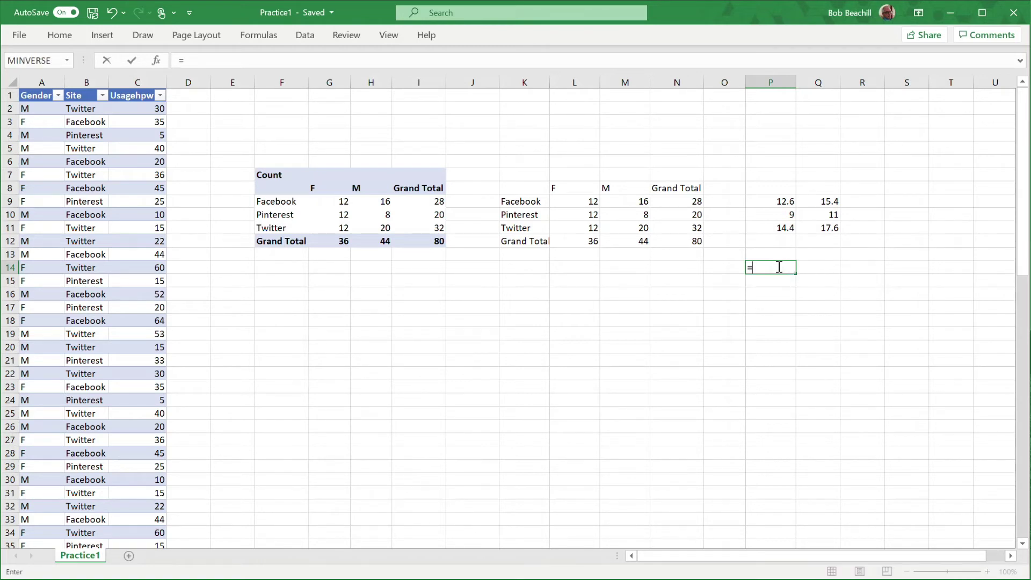
type("(")
left_click(572, 203)
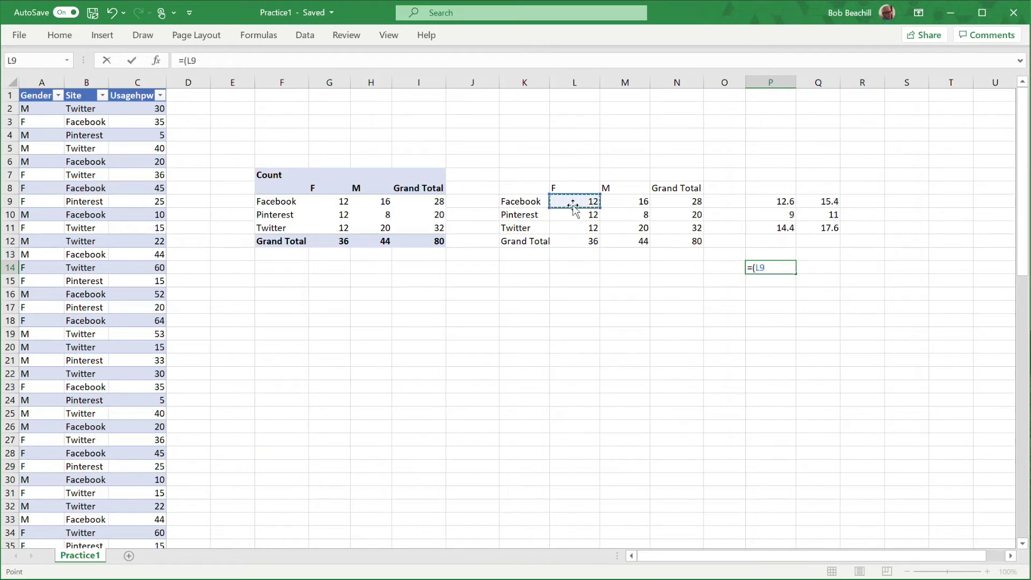
type("-")
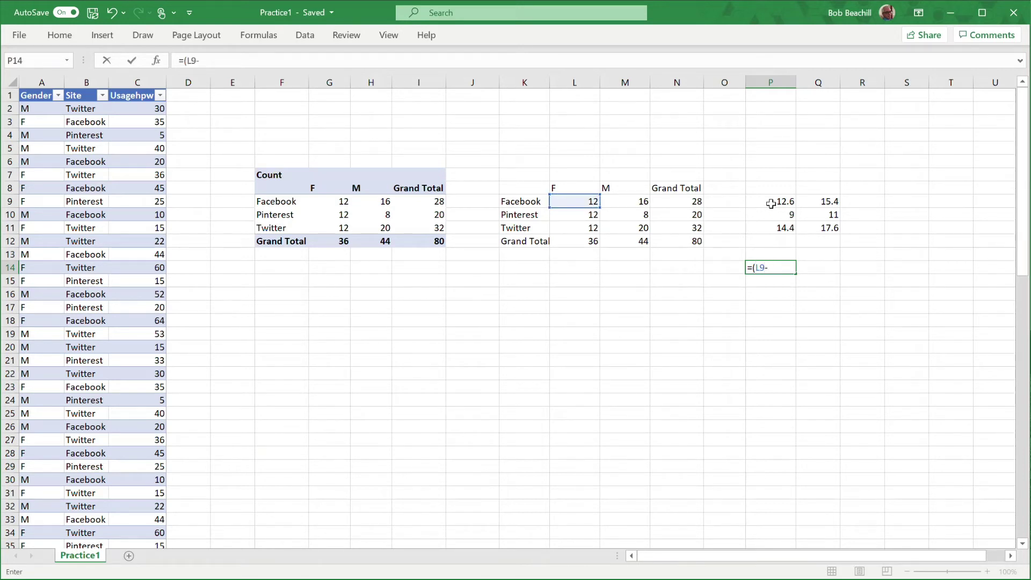
left_click(771, 203)
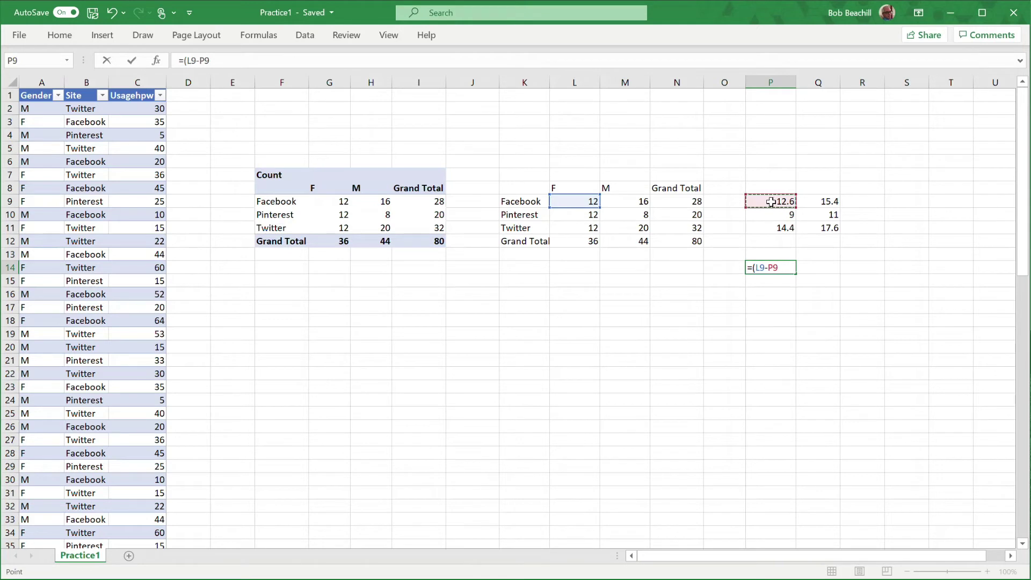
type(")^2/")
left_click(773, 202)
key("Return")
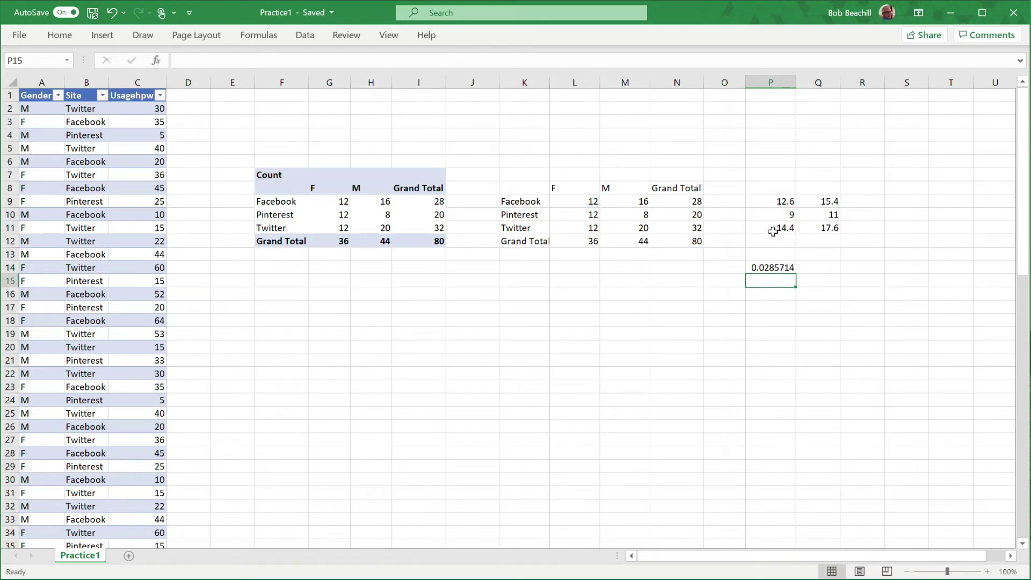
left_click(775, 269)
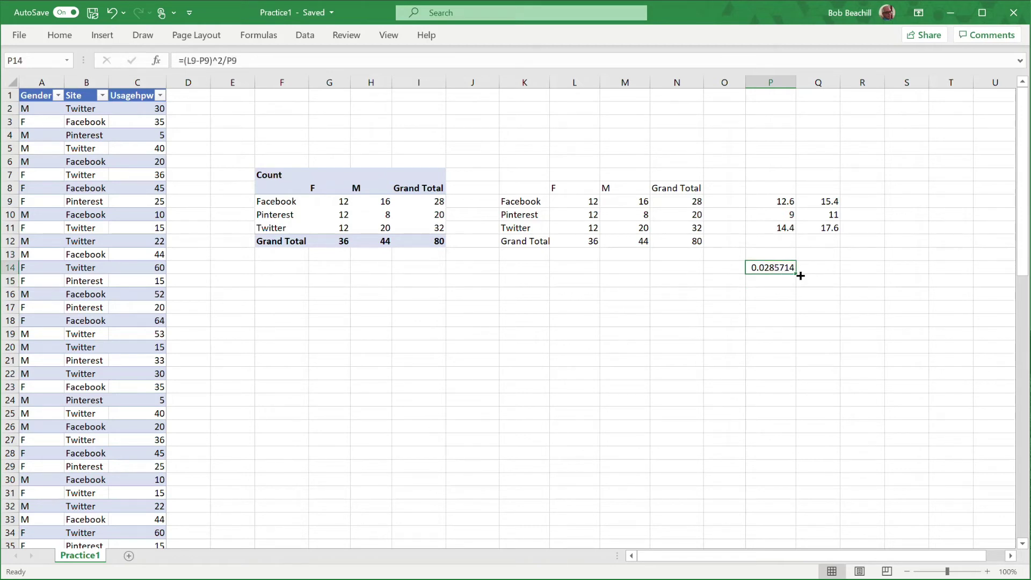
left_click_drag(796, 275, 838, 299)
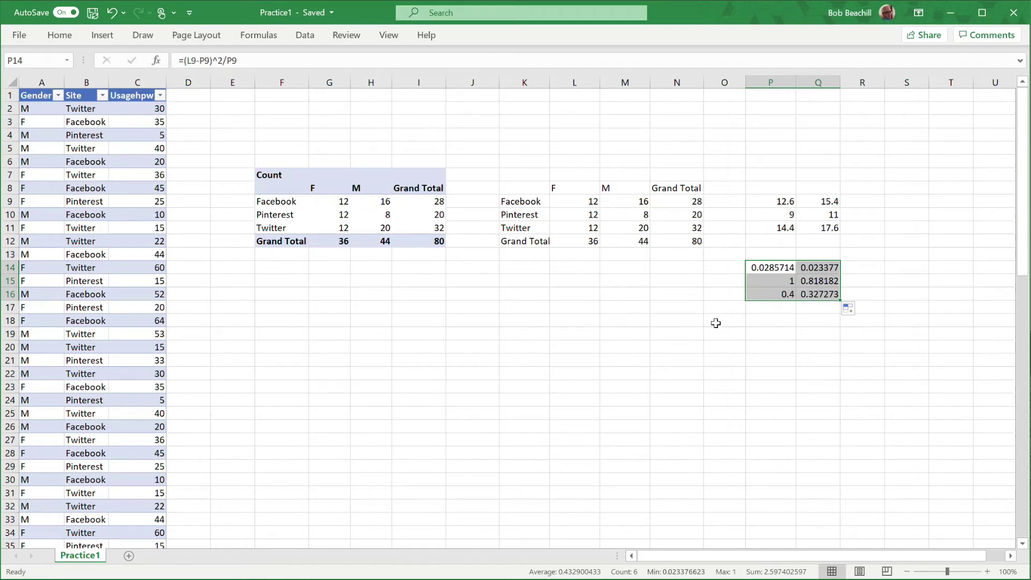
Add a 'chi-sq' label in N18 with =SUM(P14:Q16) beside it, giving 2.5974.
left_click(689, 323)
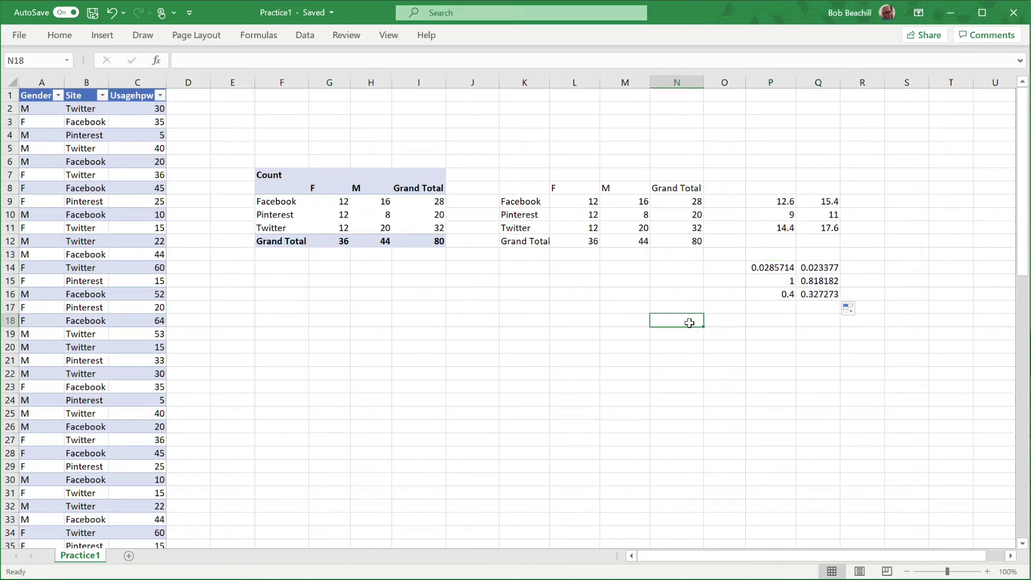
type("chi-sq stat")
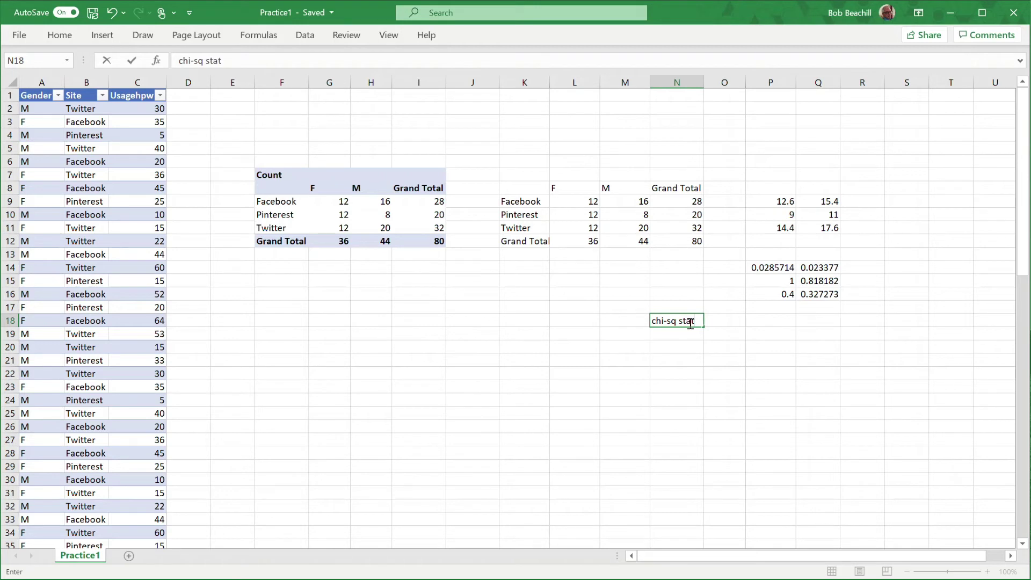
key("Tab")
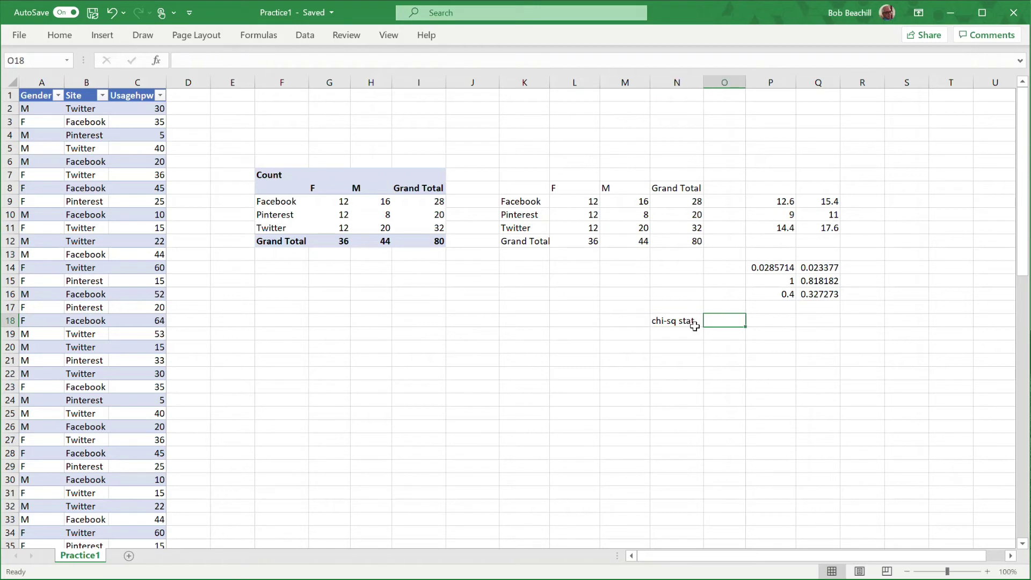
type("=")
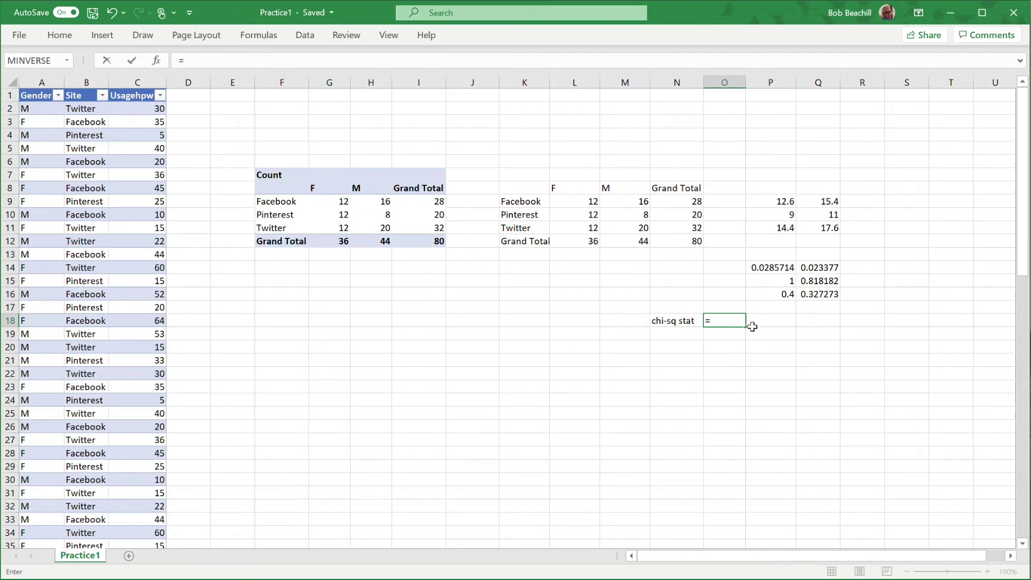
type("su")
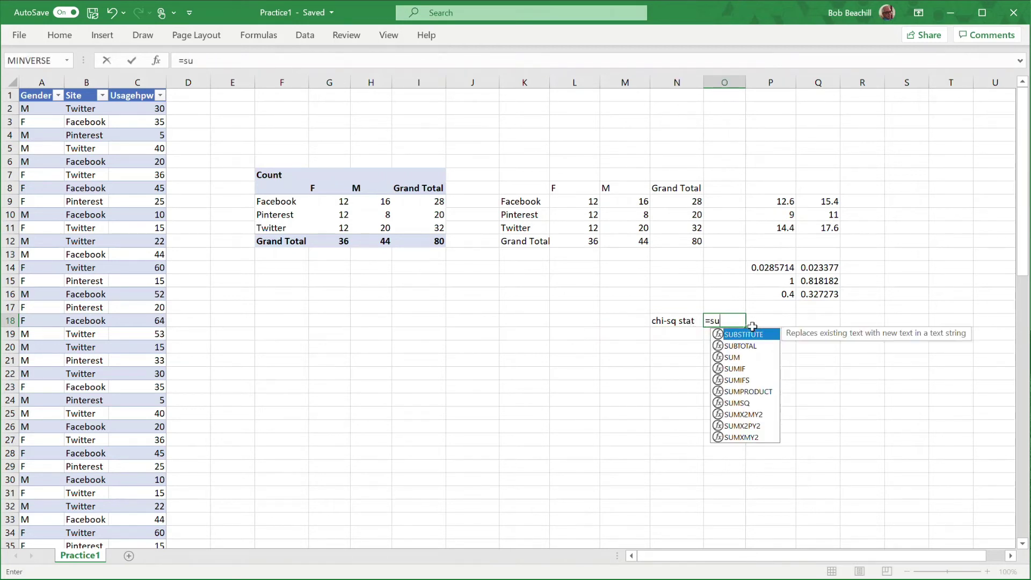
type("m(")
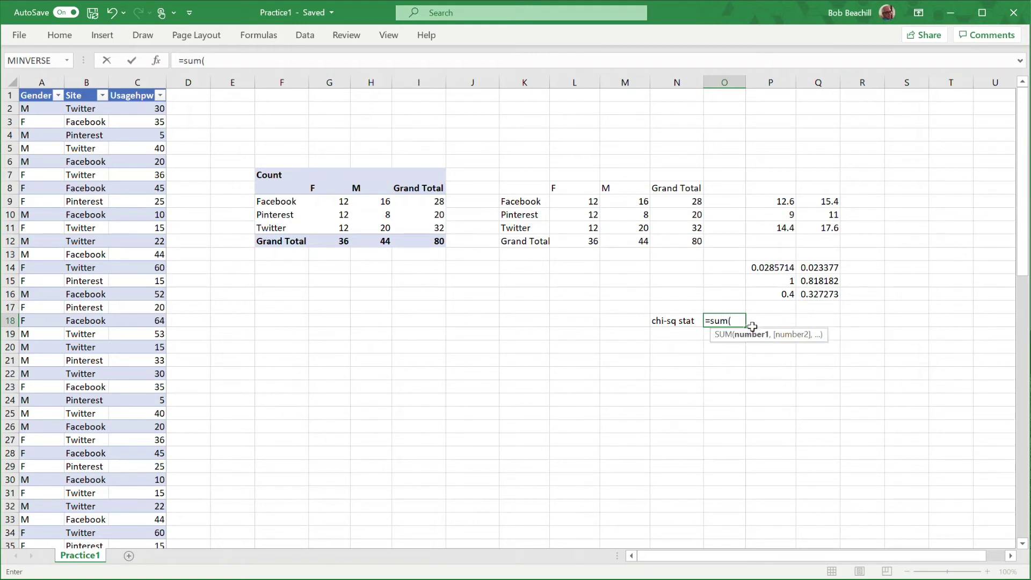
left_click_drag(758, 269, 815, 294)
type(")")
key("Return")
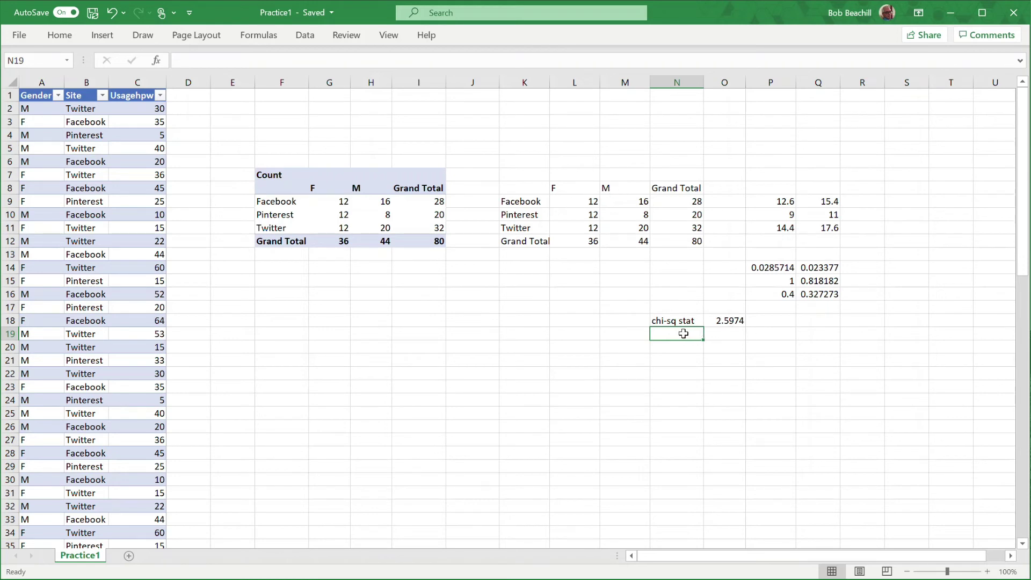
Add a 'df' label in N19 with degrees of freedom 2 in O19.
type("df")
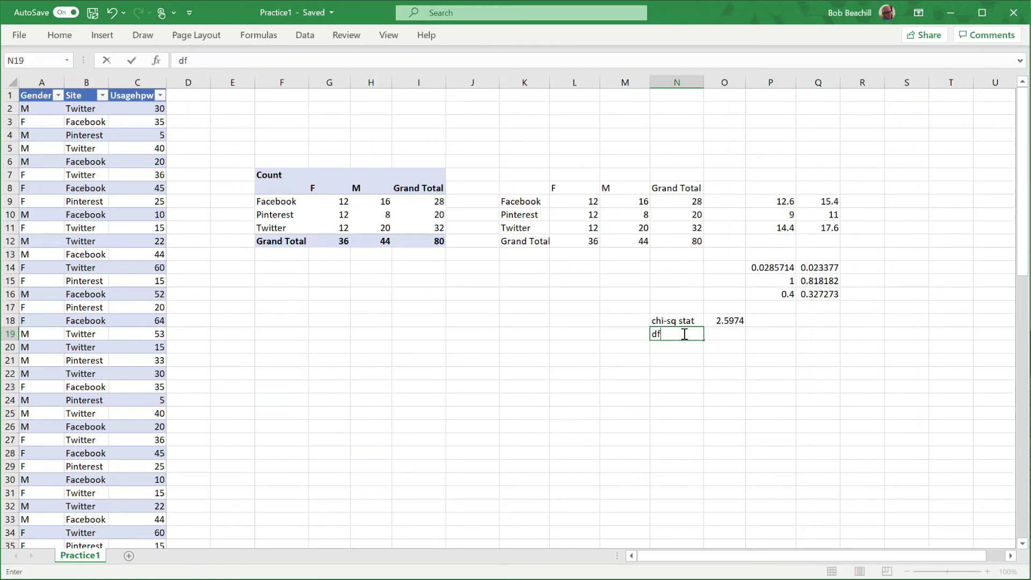
key("Tab")
type("2")
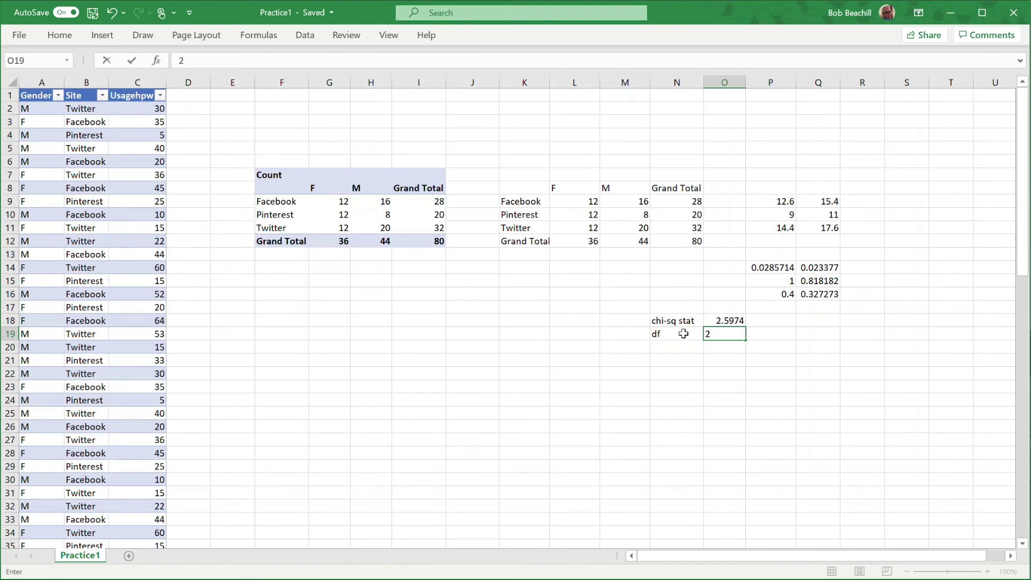
key("Return")
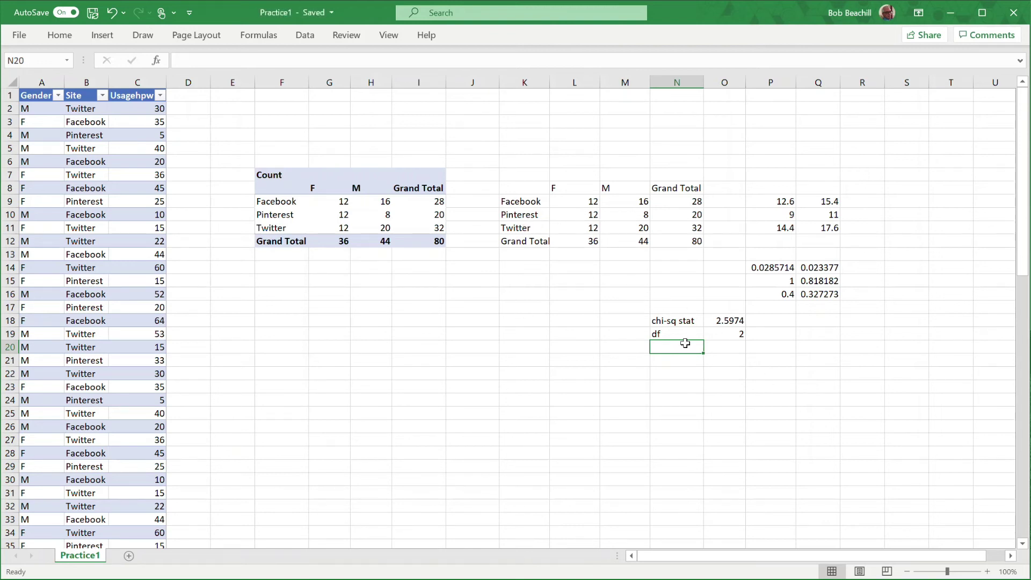
Label N20 'p-value' and enter =CHISQ.DIST.RT(O18,O19) in O20, giving 0.27289.
type("p-value")
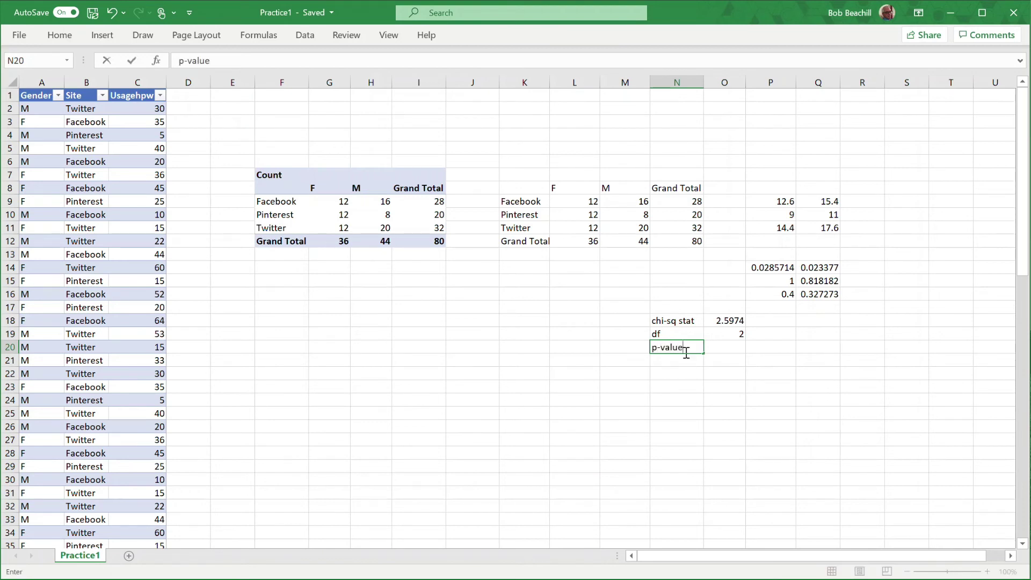
key("Tab")
type("=")
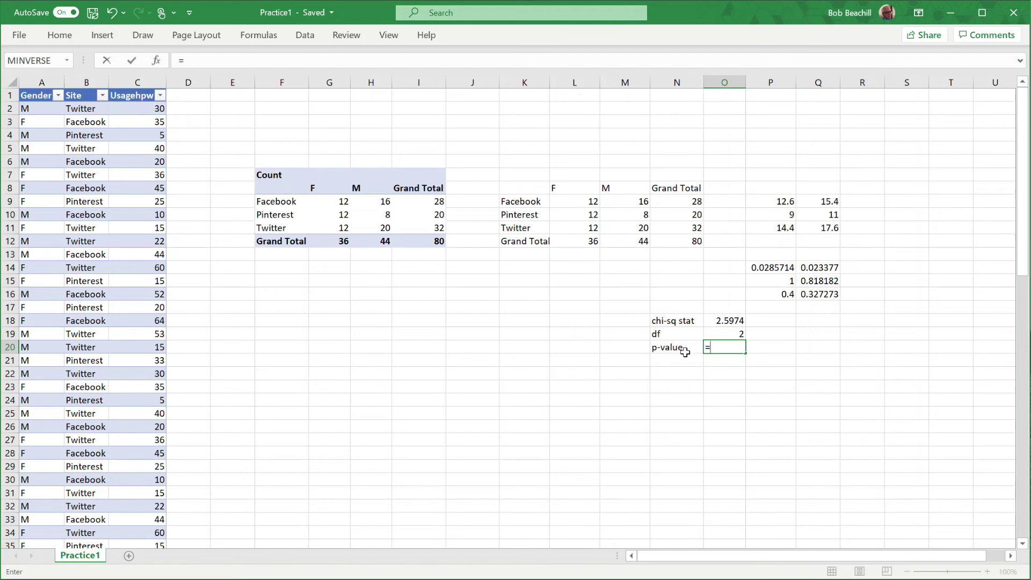
type("ch")
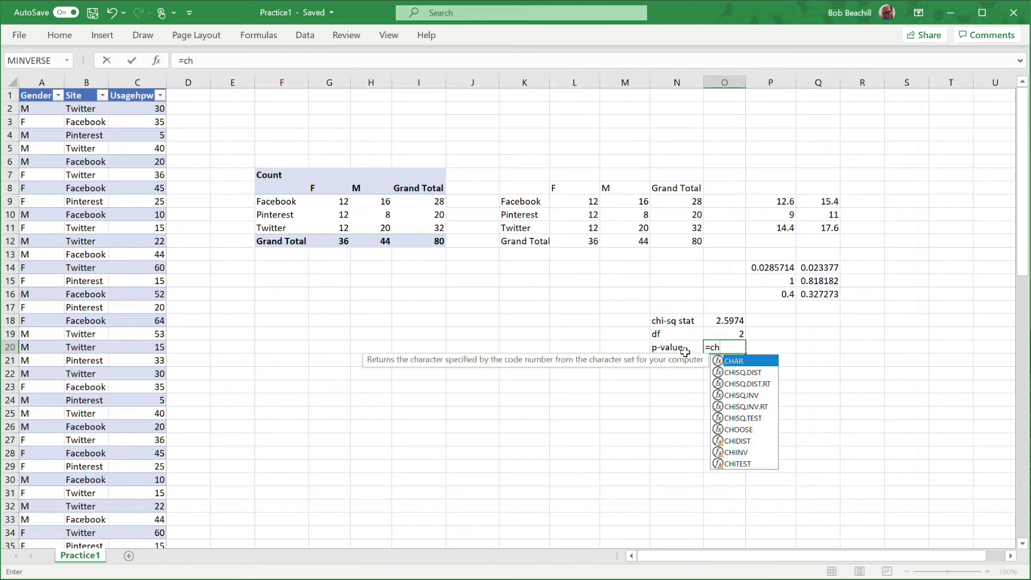
left_click(746, 384)
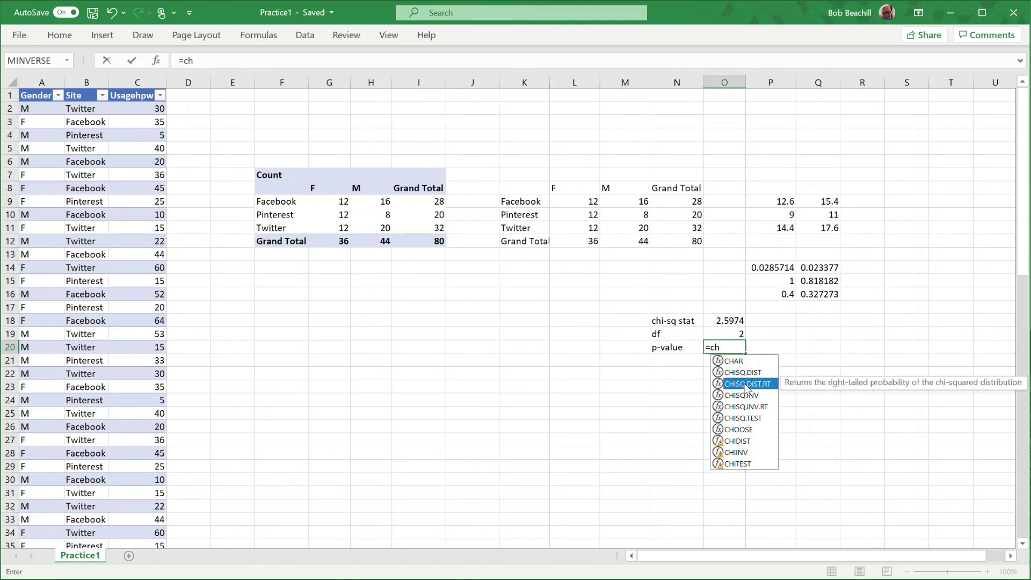
double_click(747, 385)
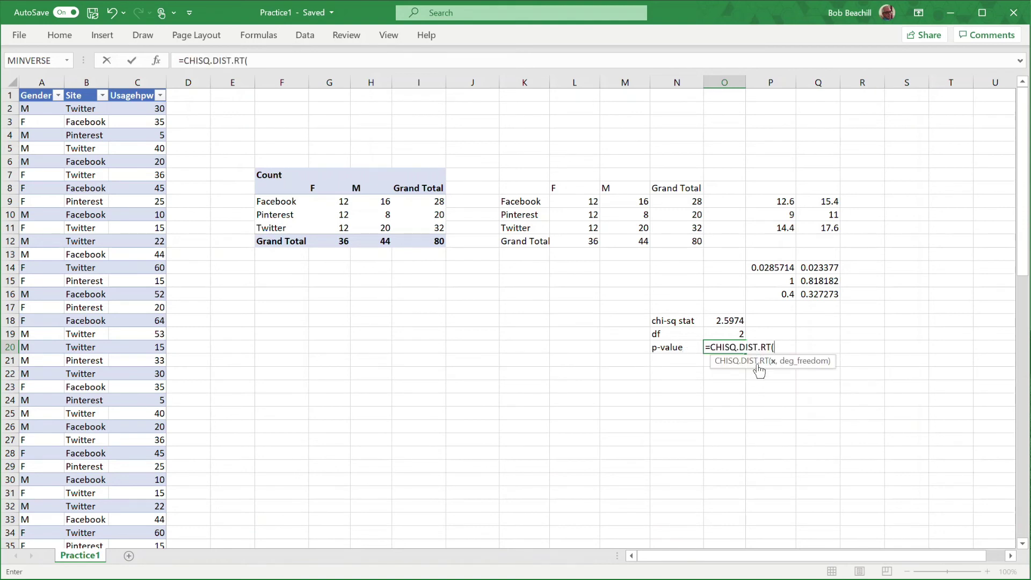
left_click(727, 320)
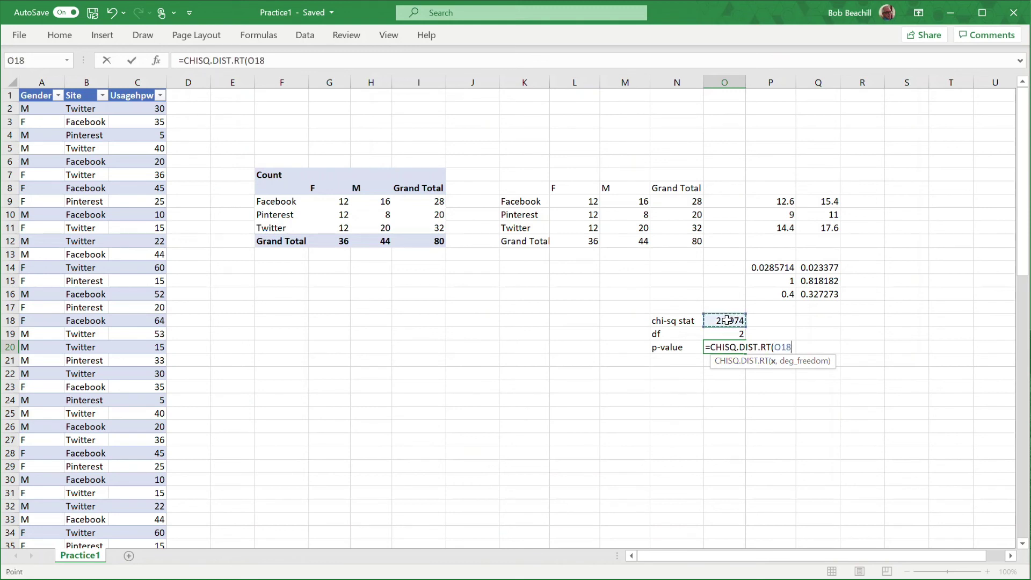
type(",")
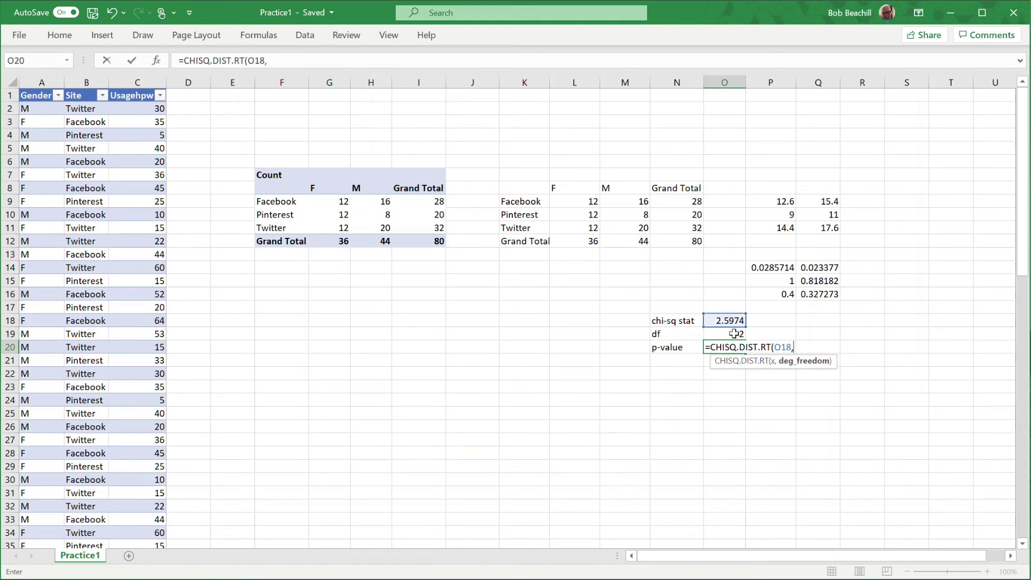
left_click(733, 334)
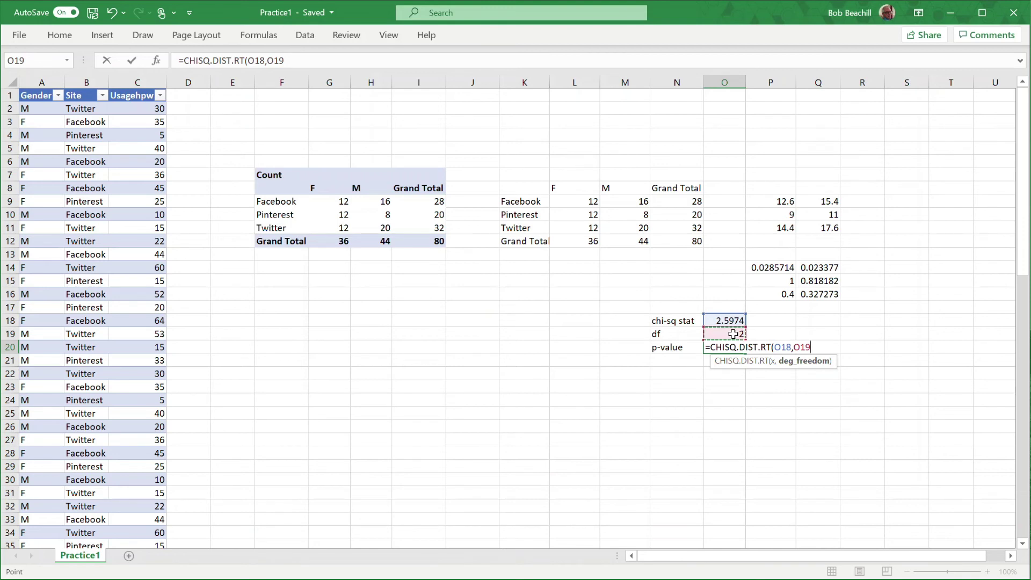
type(")")
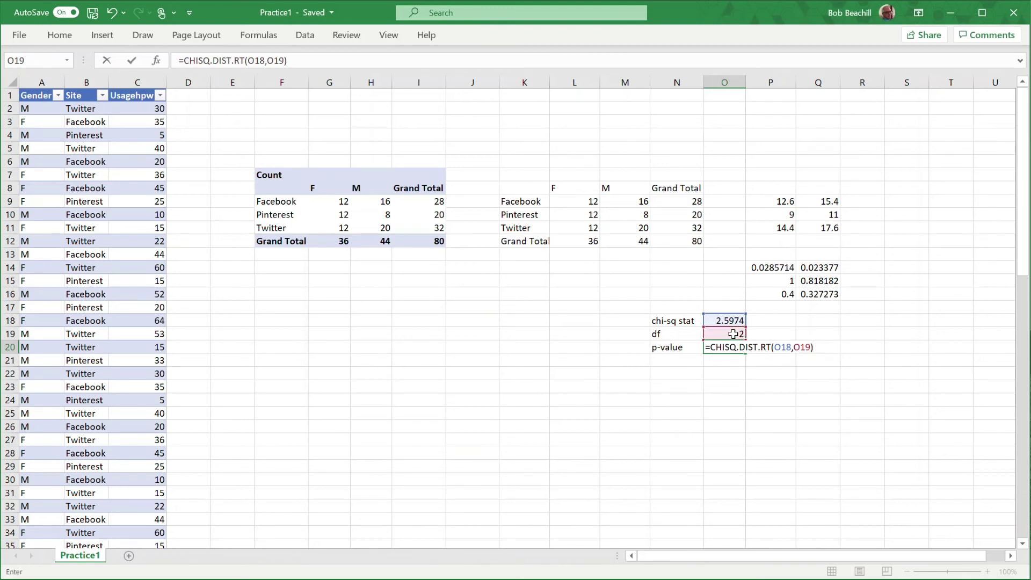
key("Return")
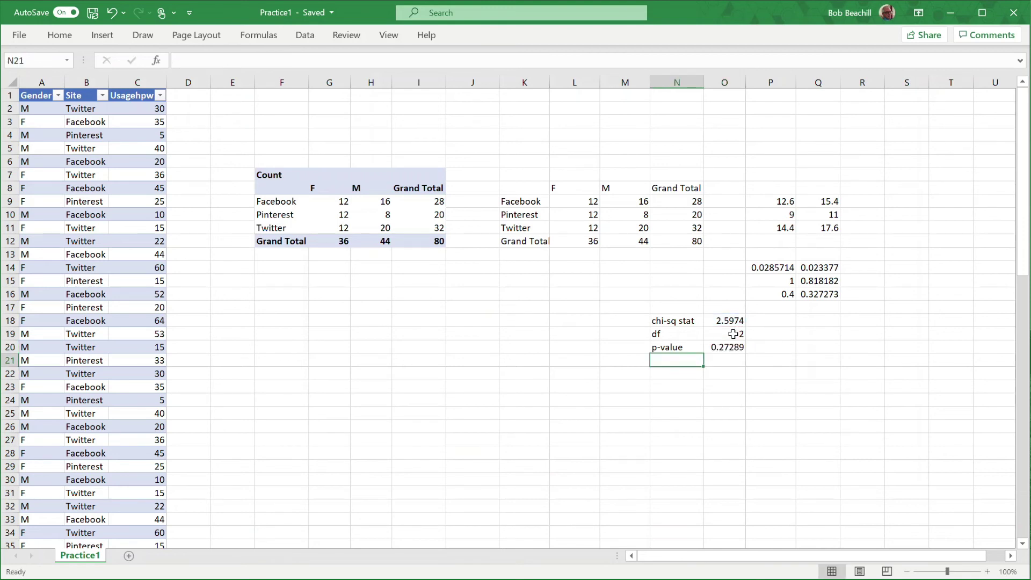